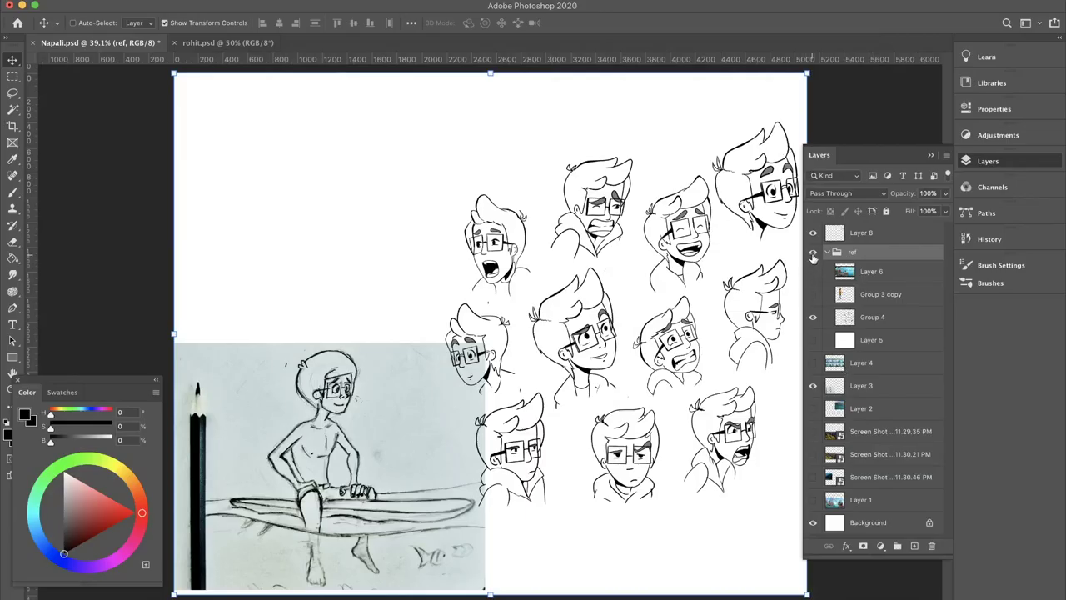
# - Hide the 'ref' sketch group and start inking a black outline stroke over the boy
pyautogui.click(813, 252)
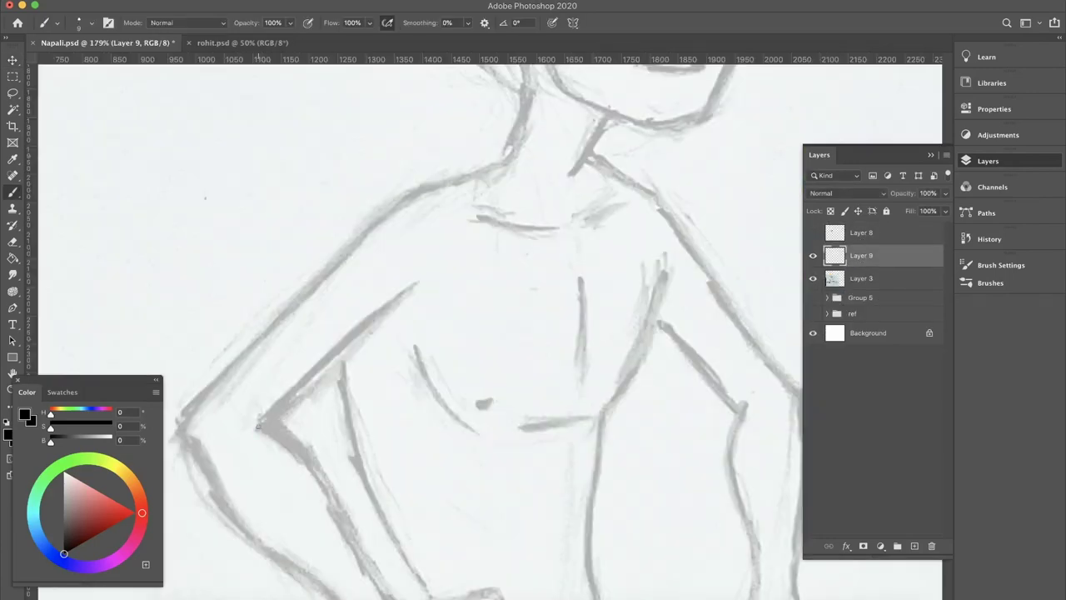
pyautogui.moveTo(255, 429); pyautogui.dragTo(439, 276)
# - Ink black outlines over the boy's body, legs and fist, redoing bad strokes, then rotate the head about 4.6°
pyautogui.hotkey('ctrl', 'z')
pyautogui.moveTo(259, 432); pyautogui.dragTo(431, 265)
pyautogui.moveTo(336, 346); pyautogui.dragTo(424, 593)
pyautogui.scroll(-2, 400, 499)
pyautogui.moveTo(592, 371); pyautogui.dragTo(598, 574)
pyautogui.moveTo(476, 376)
pyautogui.mouseDown()
pyautogui.moveTo(422, 362)
pyautogui.moveTo(384, 458)
pyautogui.moveTo(452, 413)
pyautogui.moveTo(440, 403)
pyautogui.mouseUp()
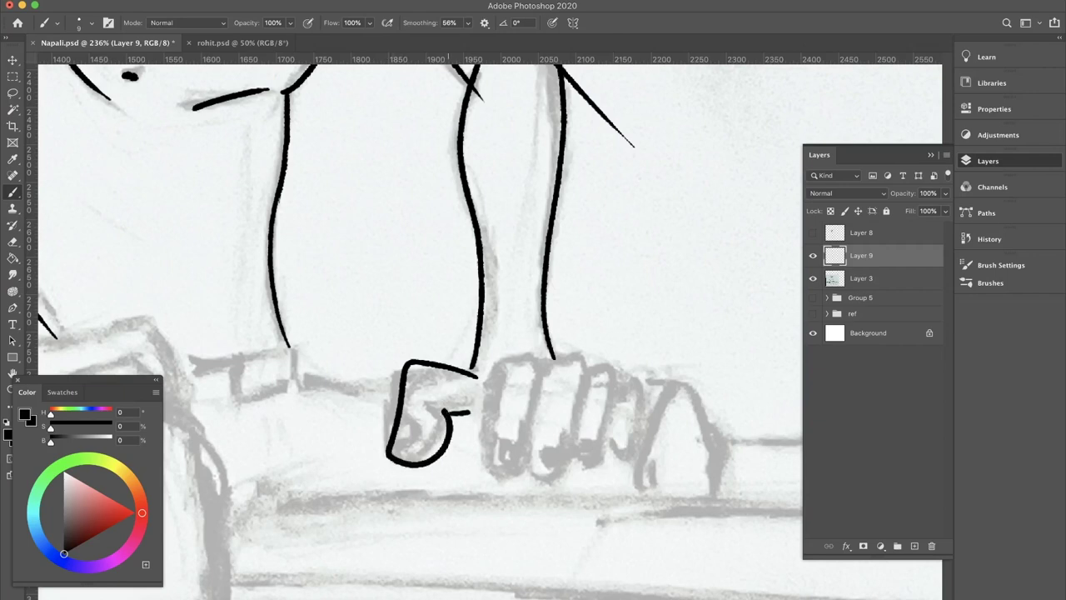
pyautogui.hotkey('ctrl', 'z')
pyautogui.moveTo(451, 408)
pyautogui.mouseDown()
pyautogui.moveTo(648, 427)
pyautogui.moveTo(633, 463)
pyautogui.mouseUp()
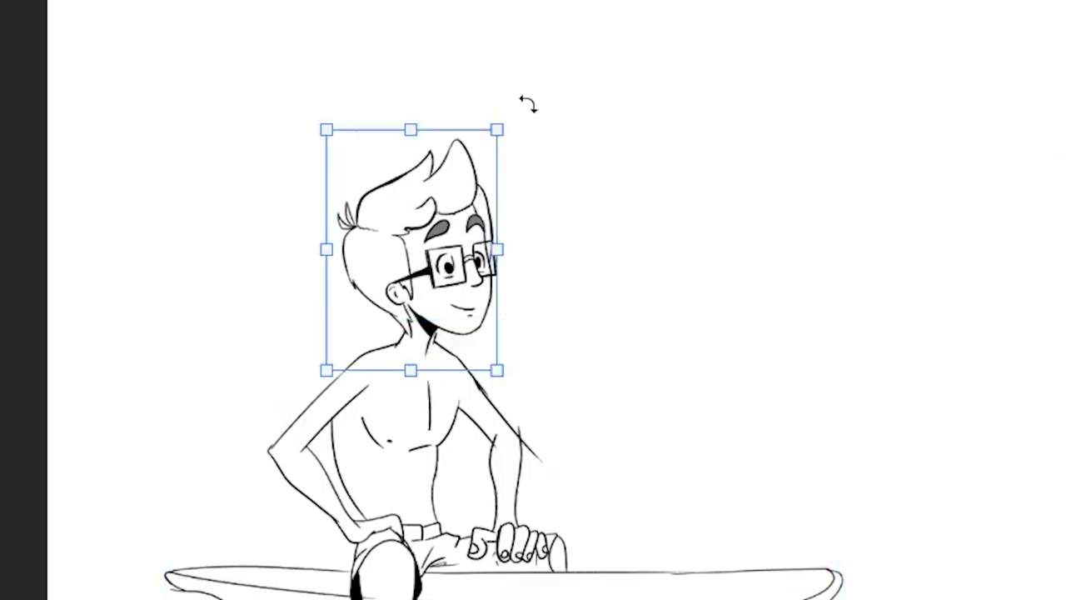
pyautogui.moveTo(523, 105); pyautogui.dragTo(542, 112)
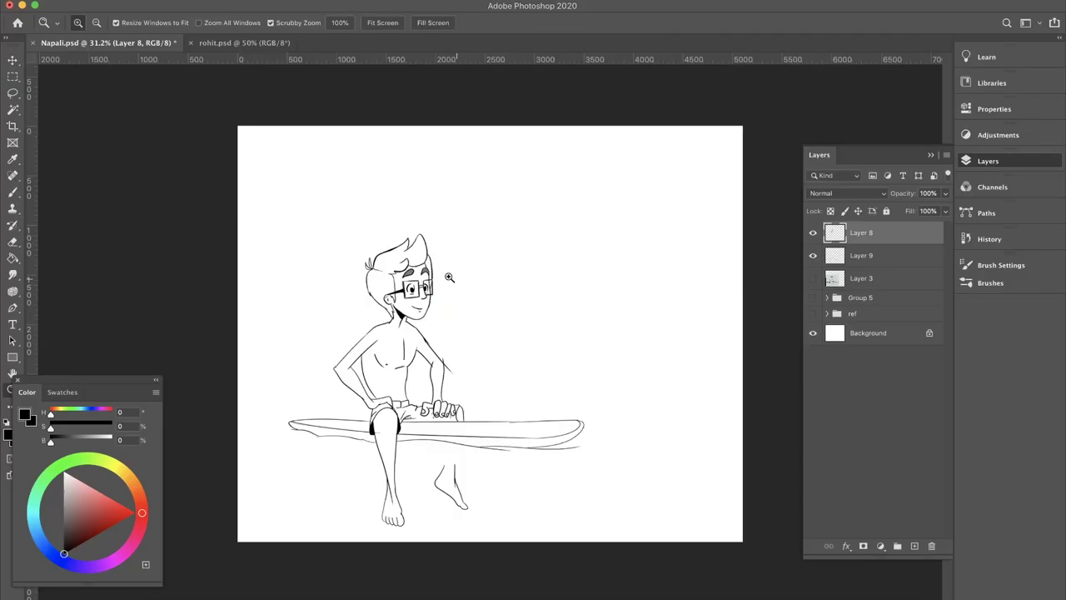
# - Zoom in on the boy's face and brush over the line around his right eye
pyautogui.moveTo(533, 388); pyautogui.dragTo(493, 379)
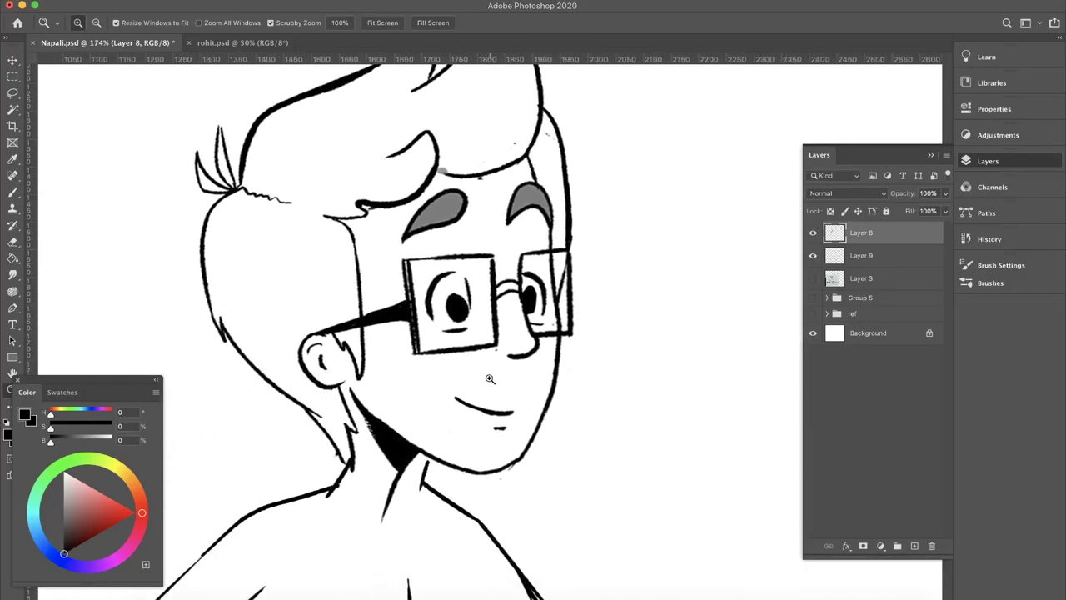
pyautogui.press('b')
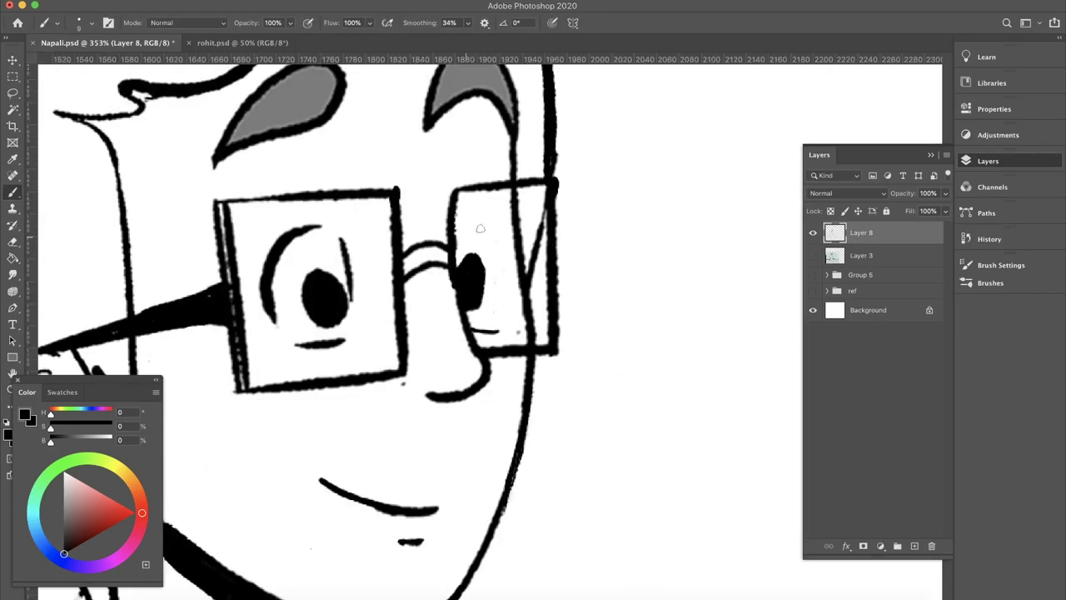
pyautogui.moveTo(466, 237); pyautogui.dragTo(498, 306)
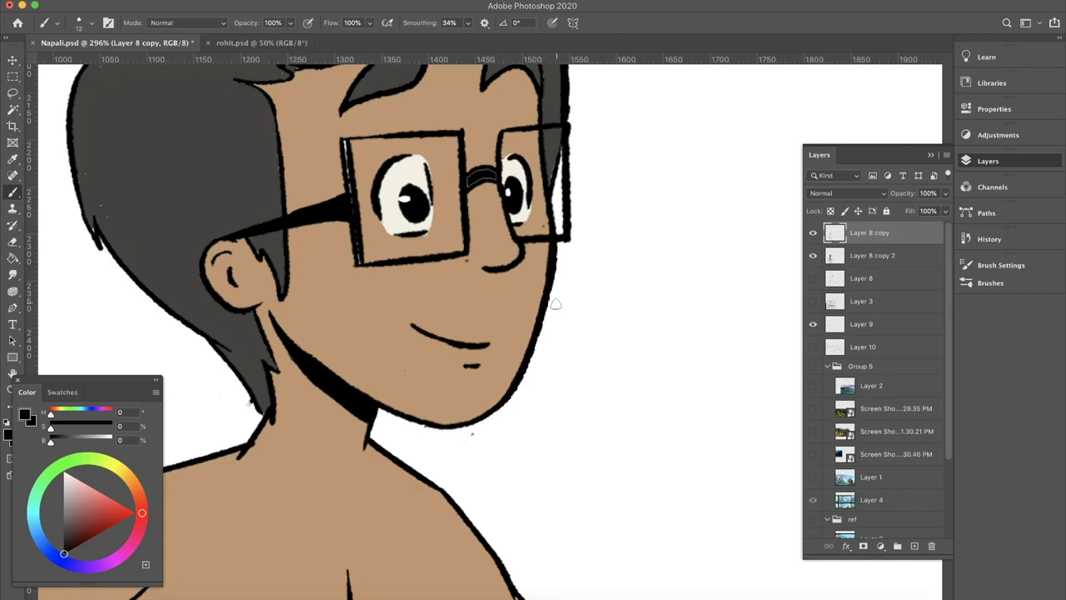
# - Fill the boy's torso, arms and face around the glasses with skin brown
pyautogui.scroll(3, 501, 308)
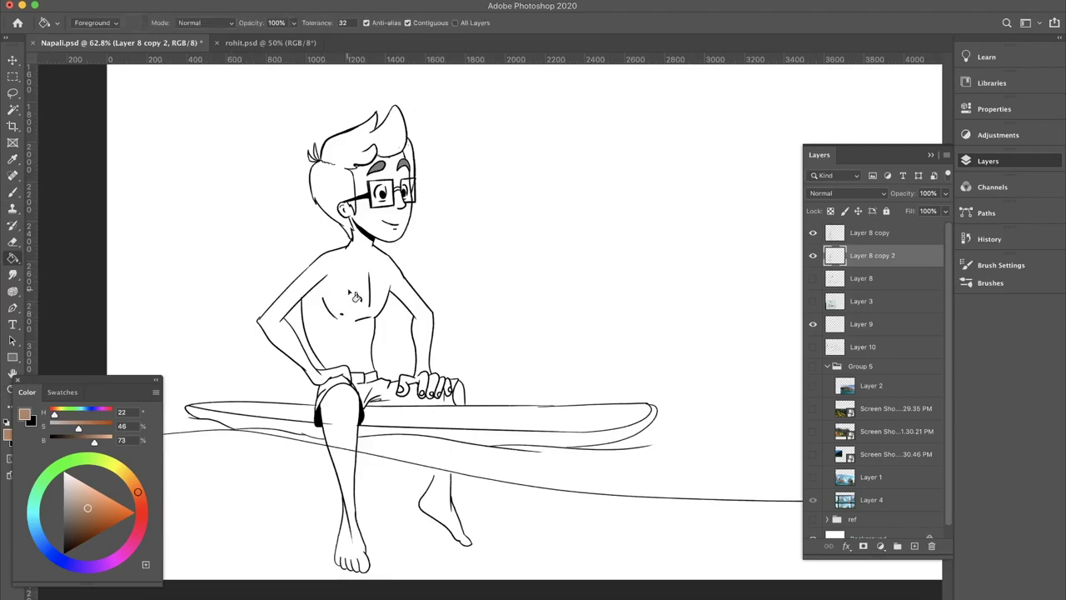
pyautogui.click(360, 333)
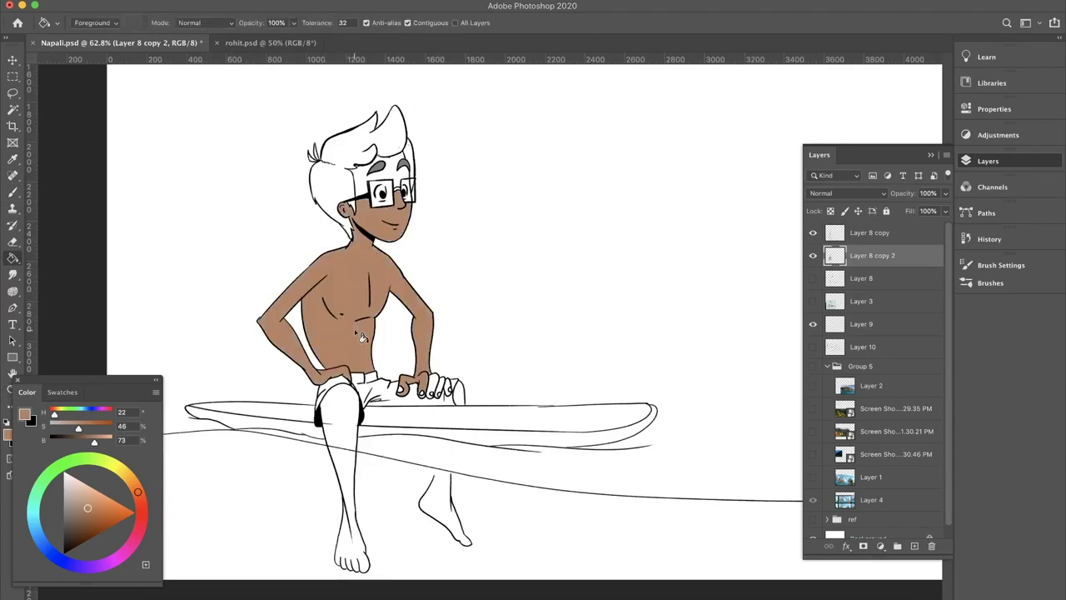
pyautogui.click(366, 179)
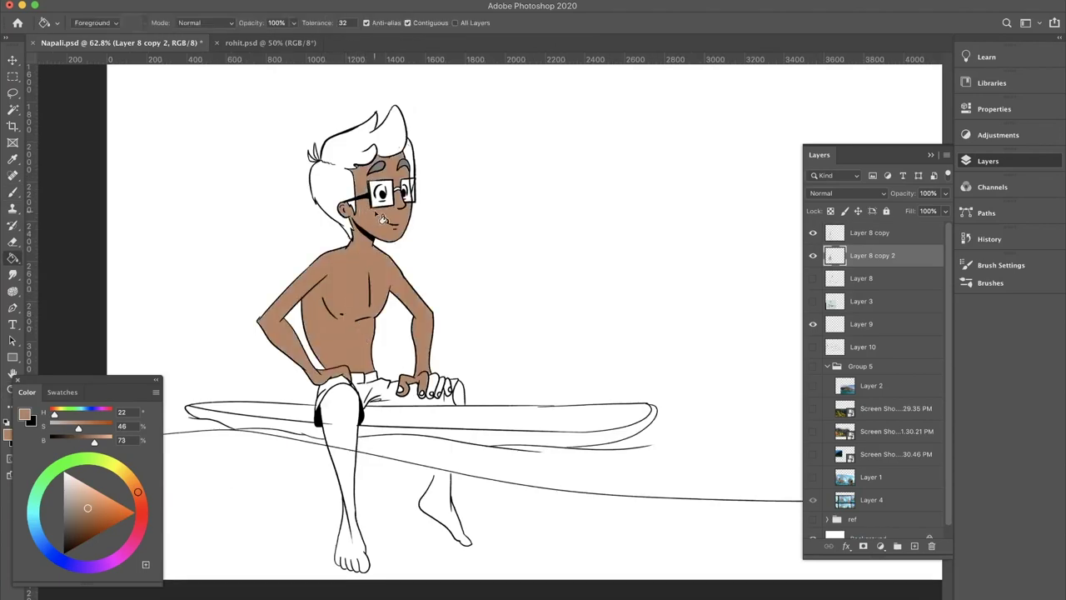
pyautogui.click(396, 203)
pyautogui.click(414, 204)
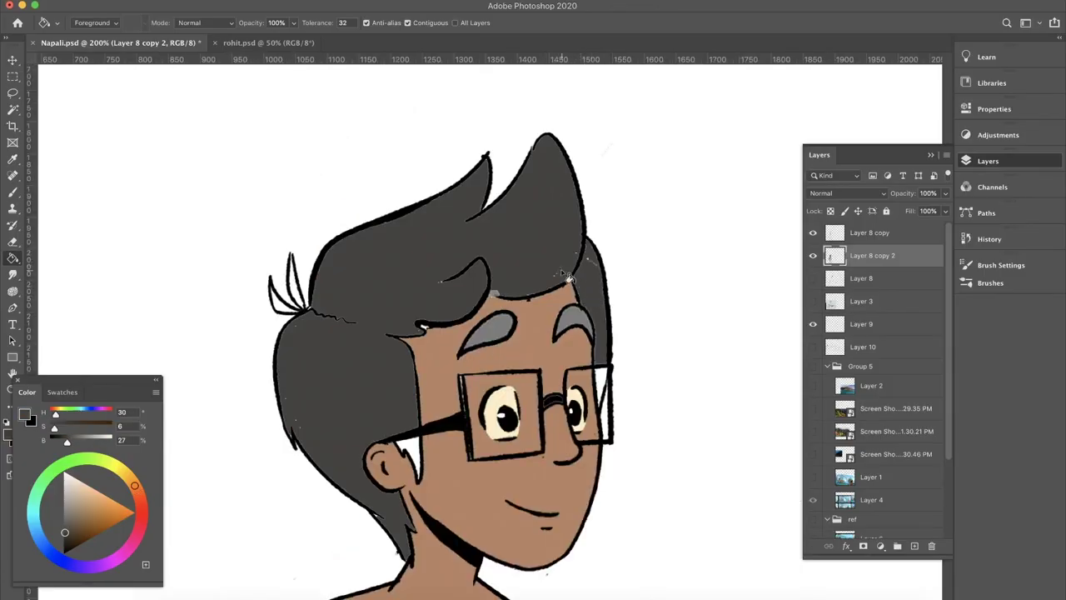
# - Fill the shorts with a darker muted blue, including the left leg and right-end gap
pyautogui.click(575, 437)
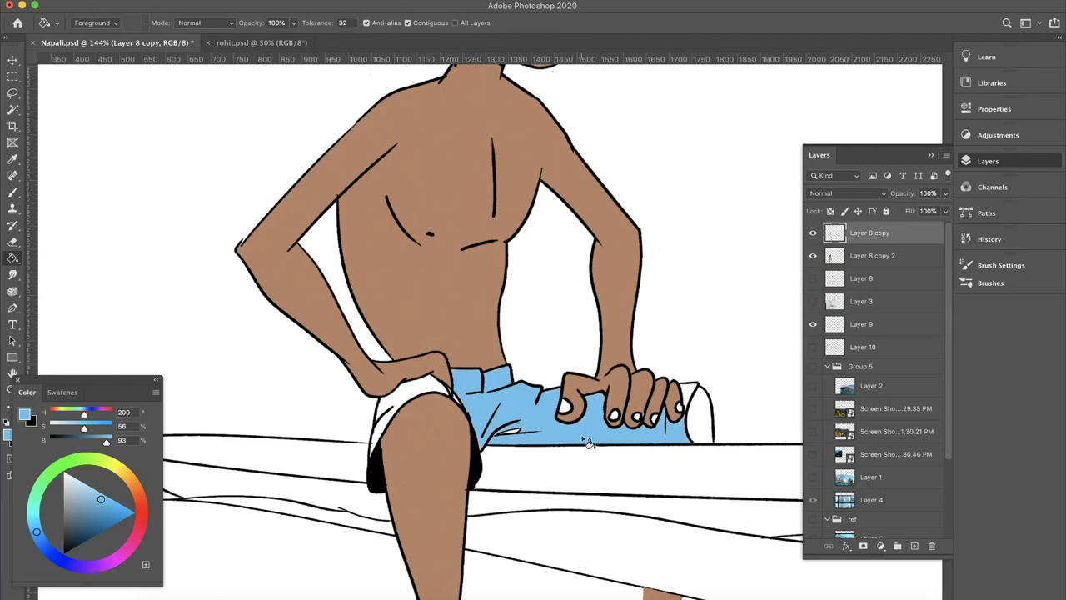
pyautogui.click(100, 499)
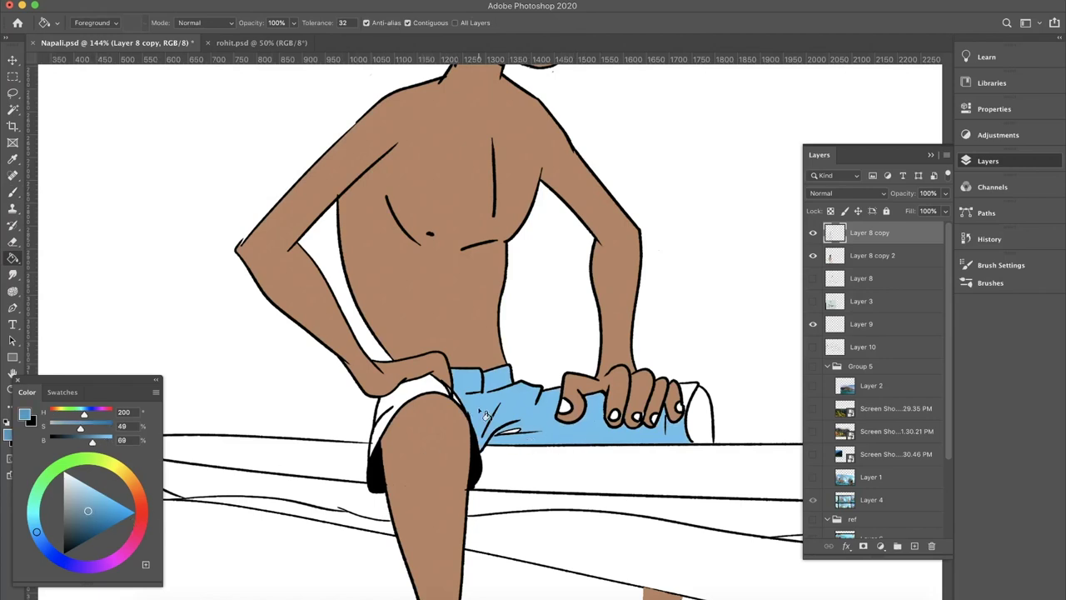
pyautogui.click(516, 413)
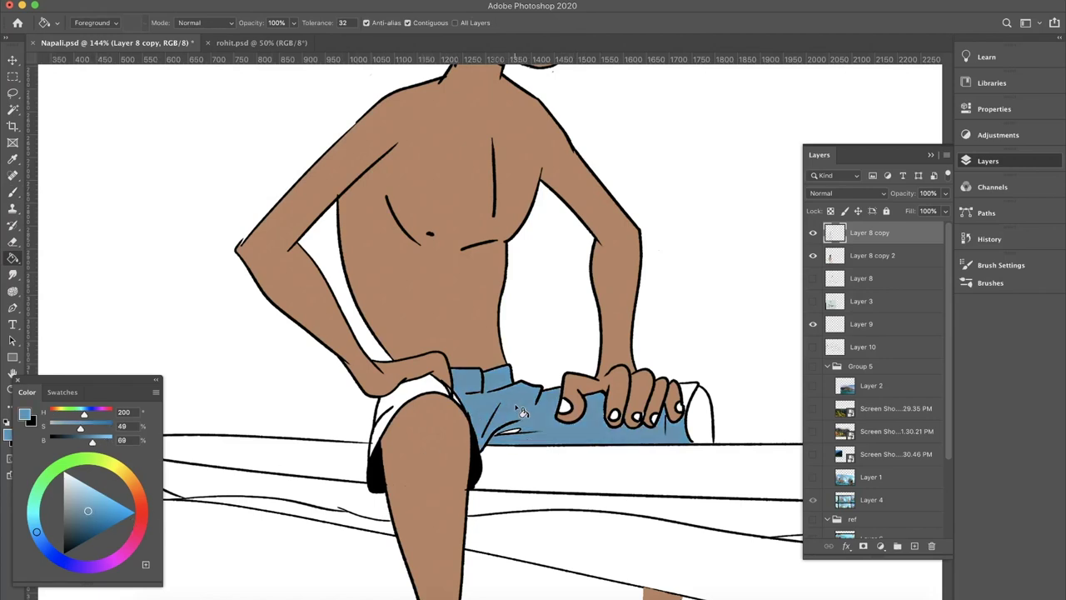
pyautogui.click(421, 389)
pyautogui.click(691, 392)
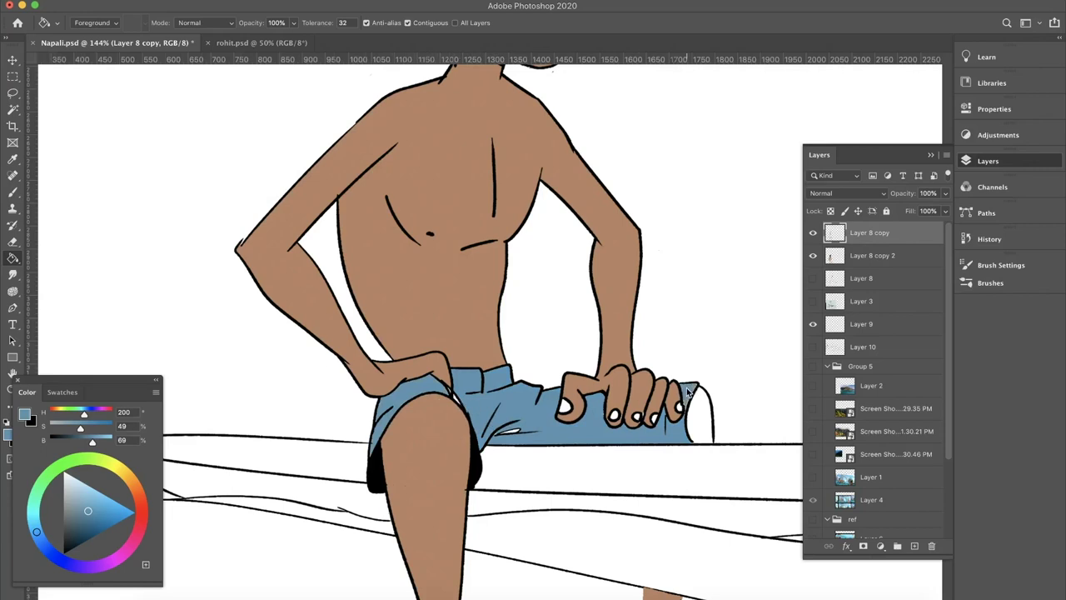
pyautogui.press('b')
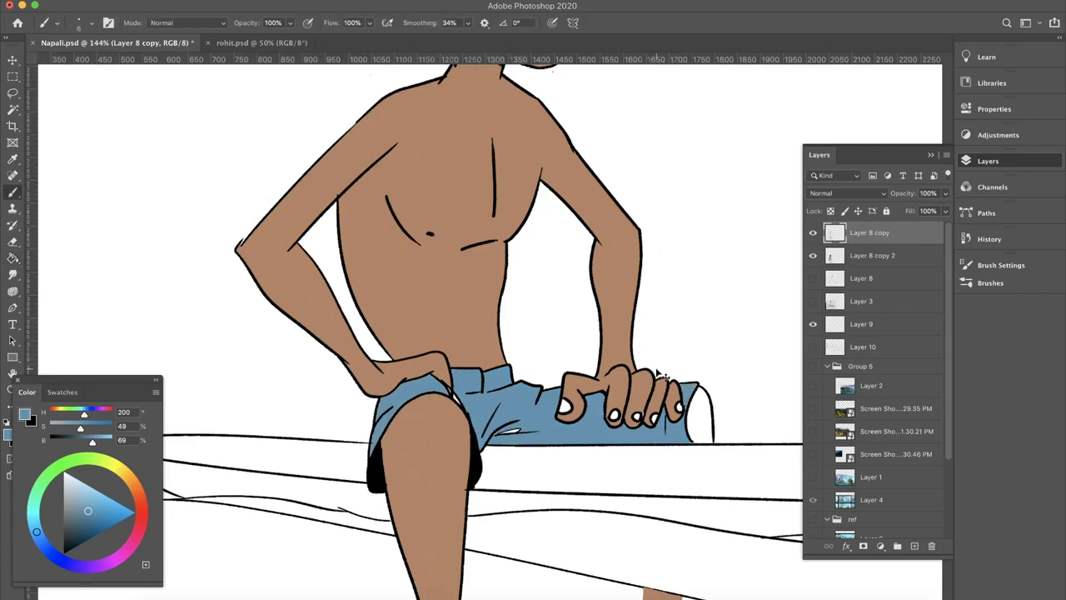
# - Draw a black line along the top of the shorts' waistband
pyautogui.press('d')
pyautogui.scroll(5, 445, 424)
pyautogui.moveTo(397, 447); pyautogui.dragTo(508, 452)
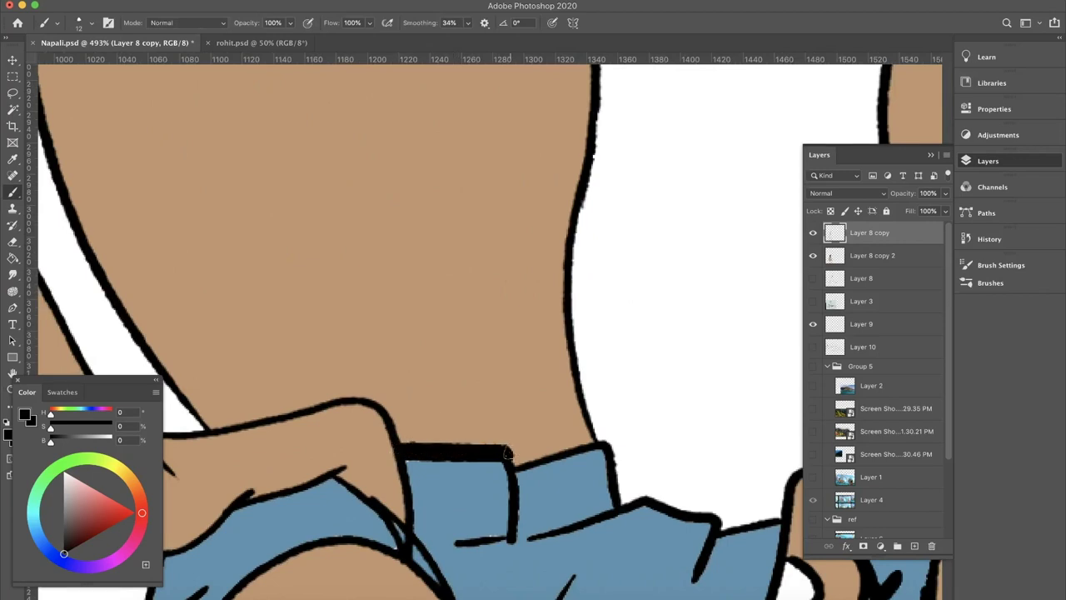
pyautogui.moveTo(509, 455); pyautogui.dragTo(611, 434)
pyautogui.scroll(-5, 566, 383)
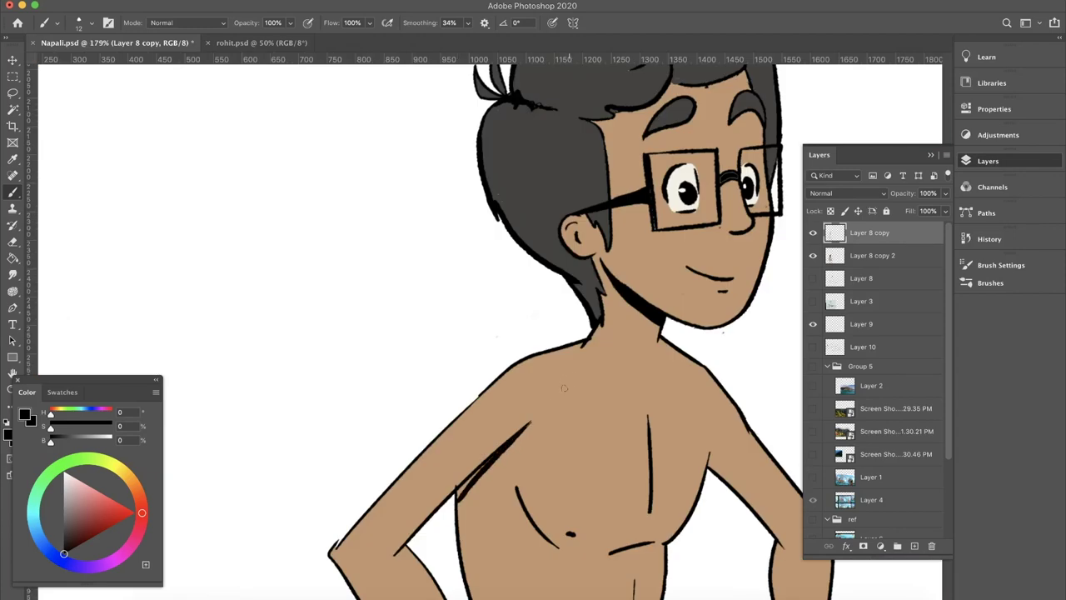
# - Redraw the armpit outline darker and paint dark shading under the arm on the torso
pyautogui.press('g')
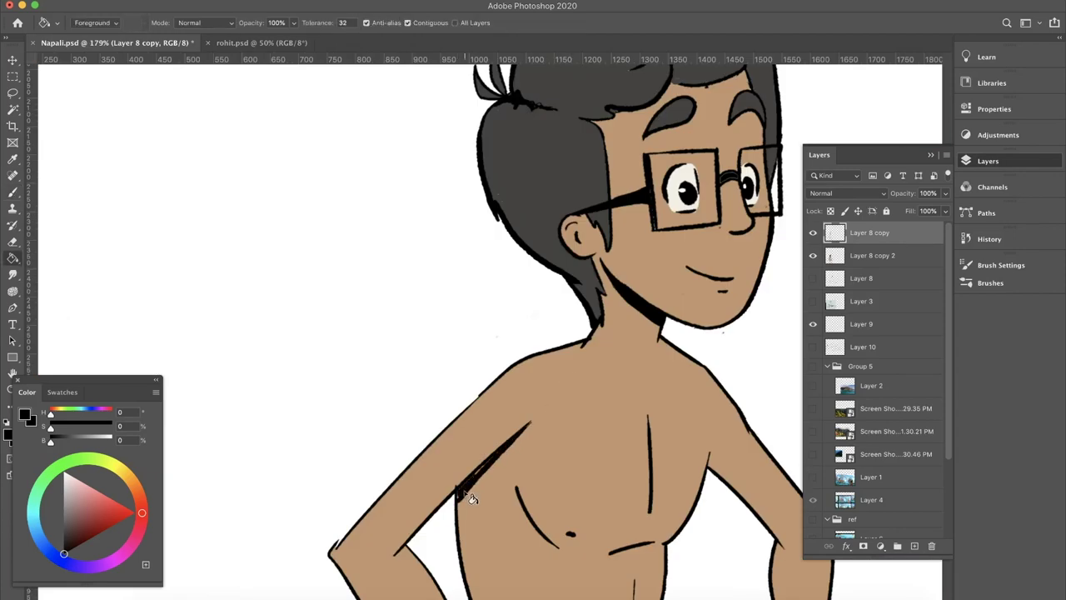
pyautogui.press('b')
pyautogui.hotkey('ctrl', 'z')
pyautogui.moveTo(458, 537); pyautogui.dragTo(476, 481)
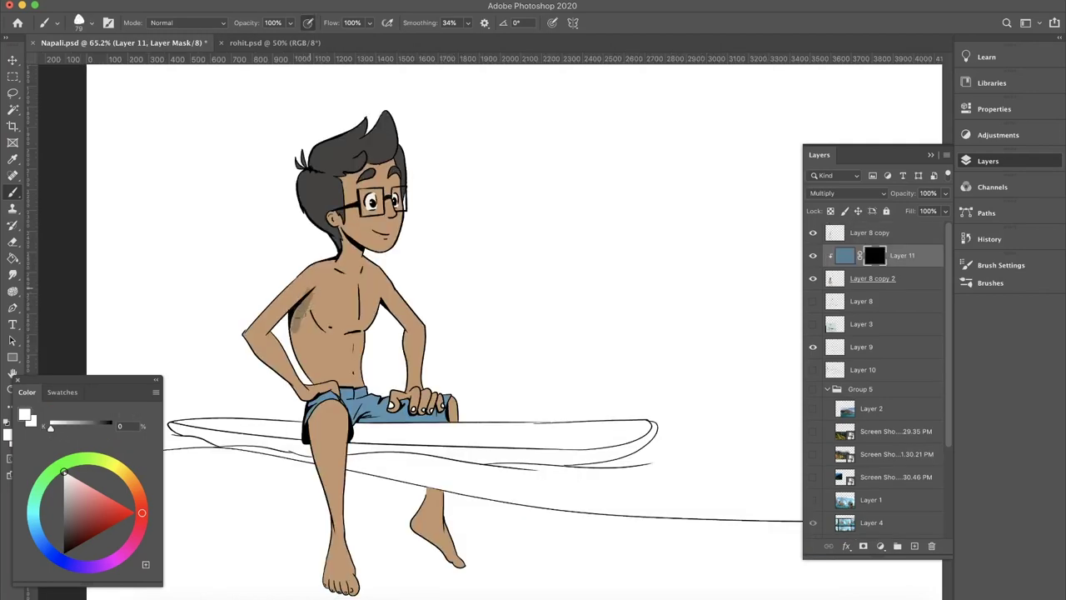
pyautogui.moveTo(293, 311)
pyautogui.mouseDown()
pyautogui.moveTo(290, 343)
pyautogui.moveTo(299, 308)
pyautogui.mouseUp()
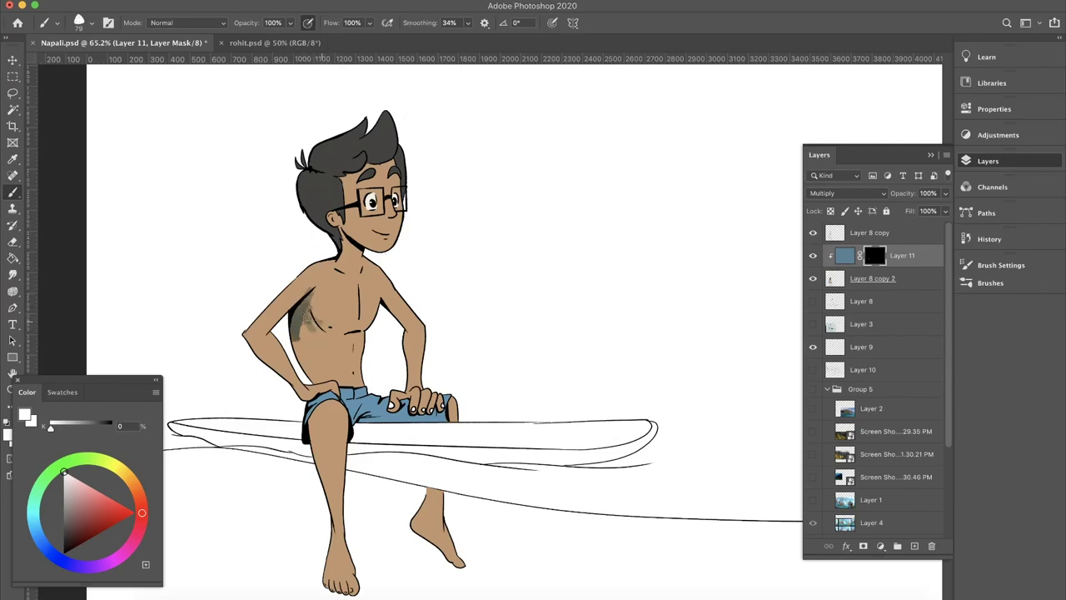
# - Add more dark shading on the torso side and change the shading layer's blending mode
pyautogui.moveTo(296, 328)
pyautogui.mouseDown()
pyautogui.moveTo(290, 348)
pyautogui.moveTo(305, 350)
pyautogui.mouseUp()
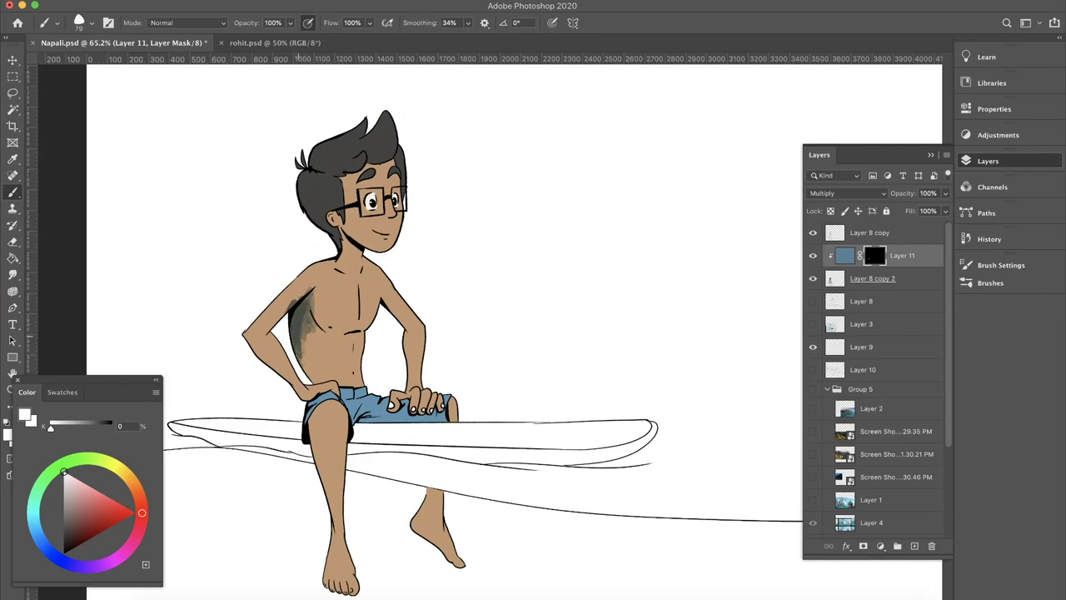
pyautogui.hotkey('ctrl', 'i')
pyautogui.click(847, 192)
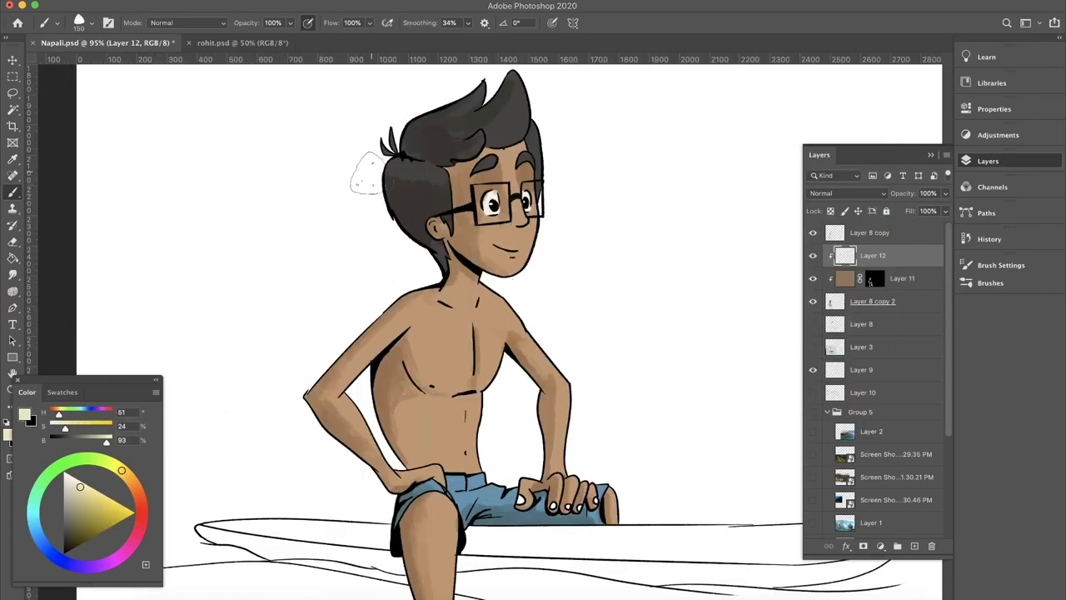
# - Paint a light highlight on the hair and erase it back to thin rims along the edges
pyautogui.moveTo(379, 204)
pyautogui.mouseDown()
pyautogui.moveTo(385, 182)
pyautogui.moveTo(383, 204)
pyautogui.mouseUp()
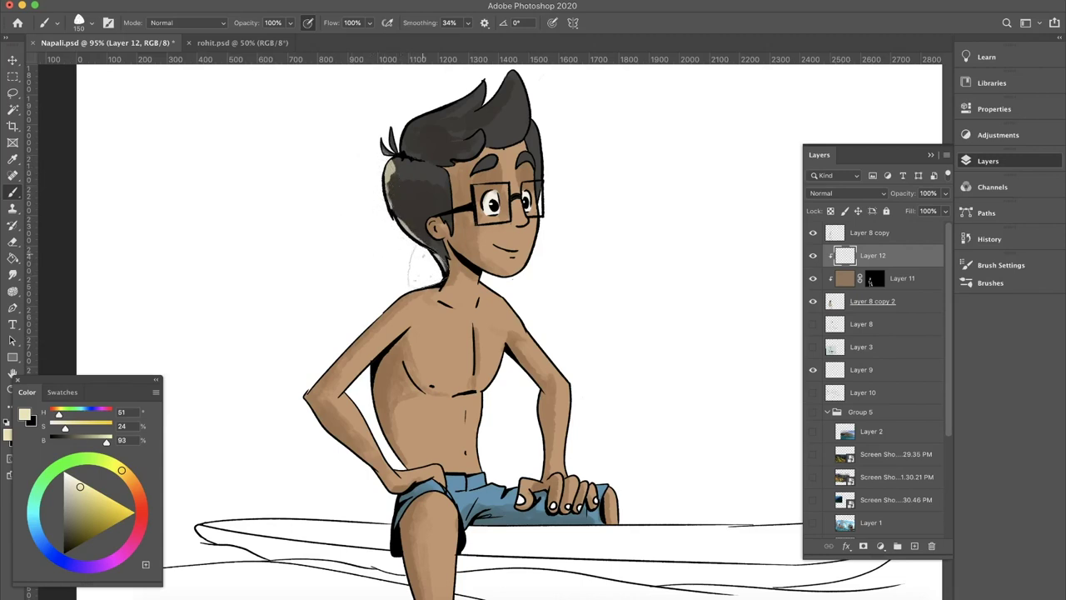
pyautogui.press('e')
pyautogui.scroll(5, 555, 225)
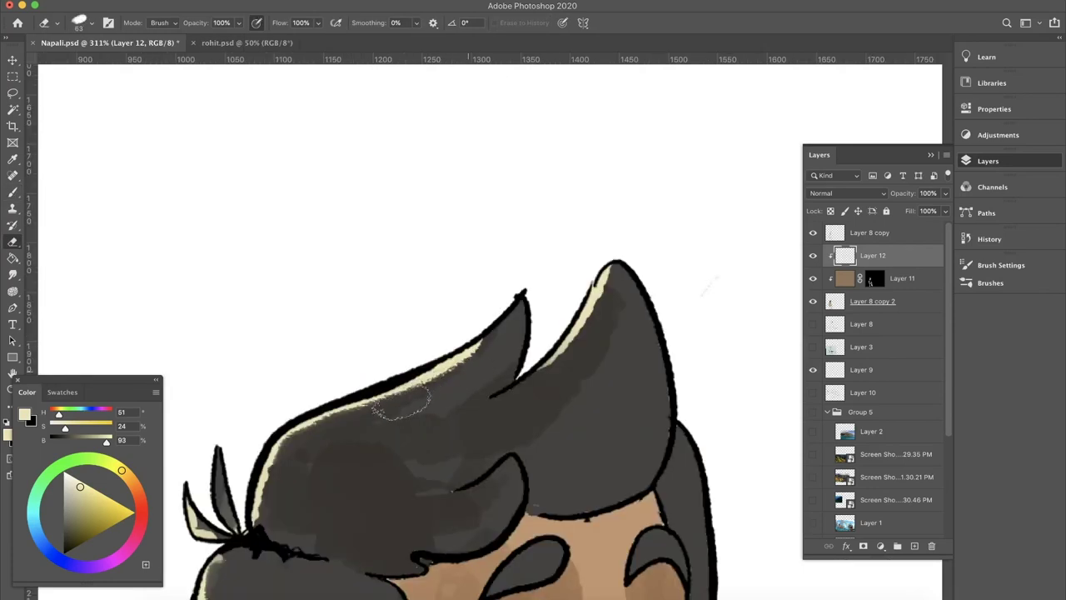
pyautogui.moveTo(408, 398); pyautogui.dragTo(500, 337)
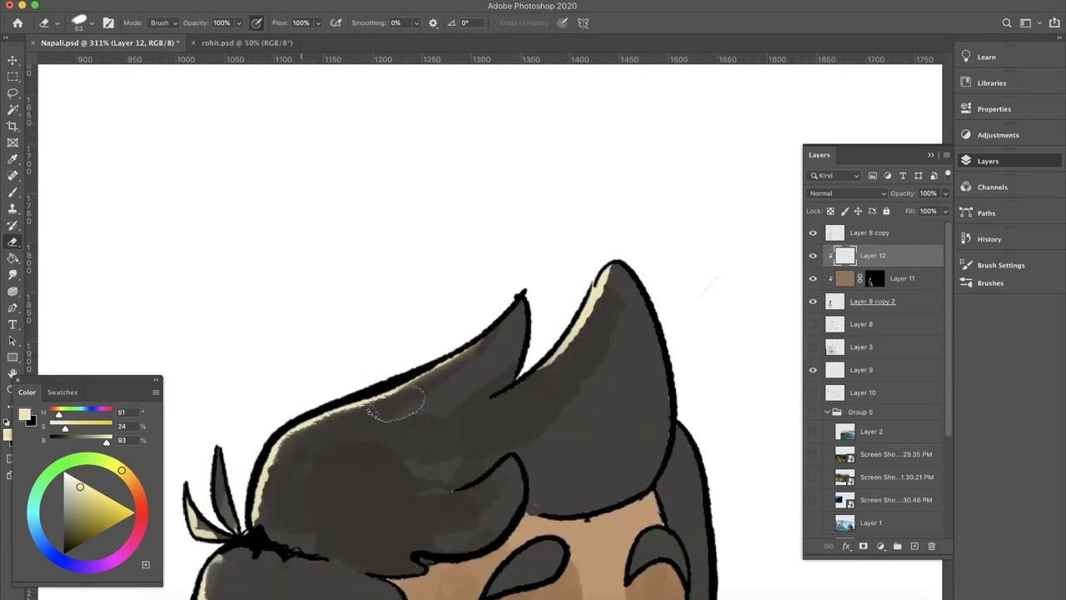
pyautogui.moveTo(618, 285); pyautogui.dragTo(606, 318)
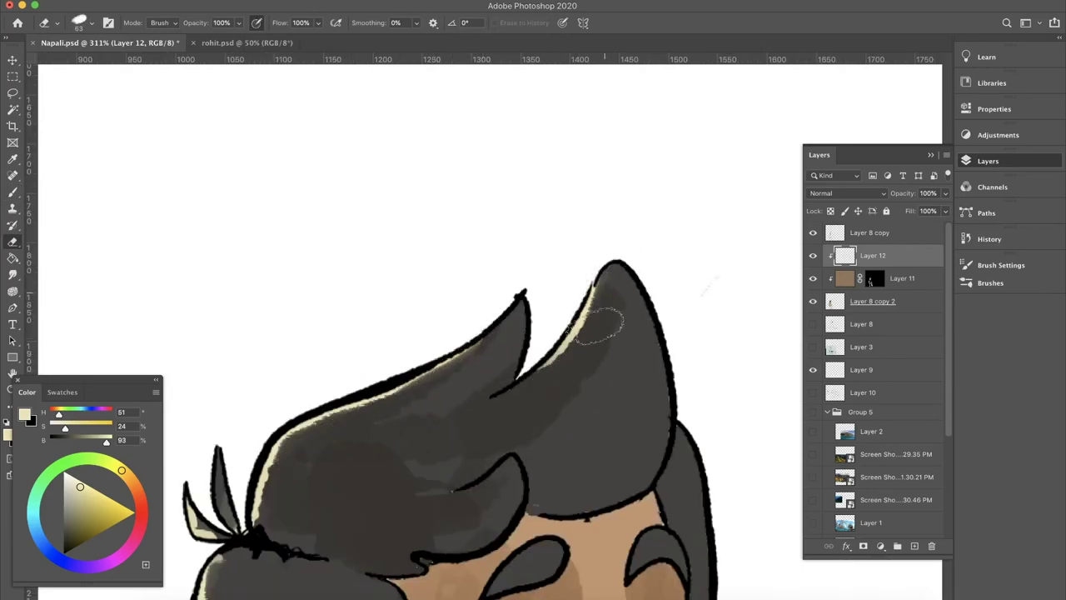
pyautogui.scroll(-4, 467, 475)
pyautogui.scroll(-6, 462, 448)
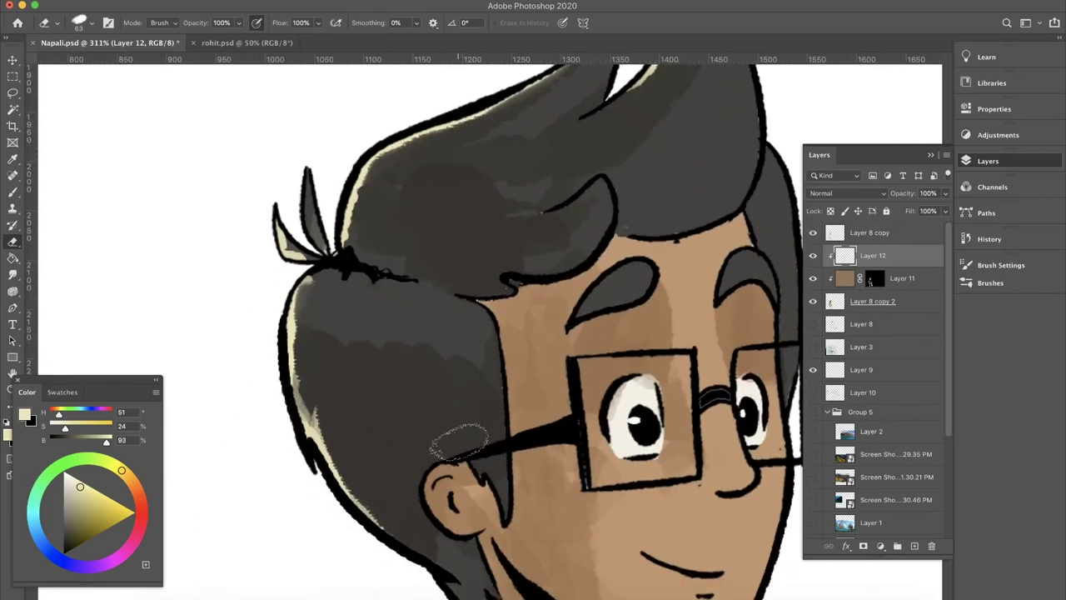
pyautogui.moveTo(333, 274)
pyautogui.mouseDown()
pyautogui.moveTo(309, 342)
pyautogui.moveTo(279, 218)
pyautogui.moveTo(300, 214)
pyautogui.mouseUp()
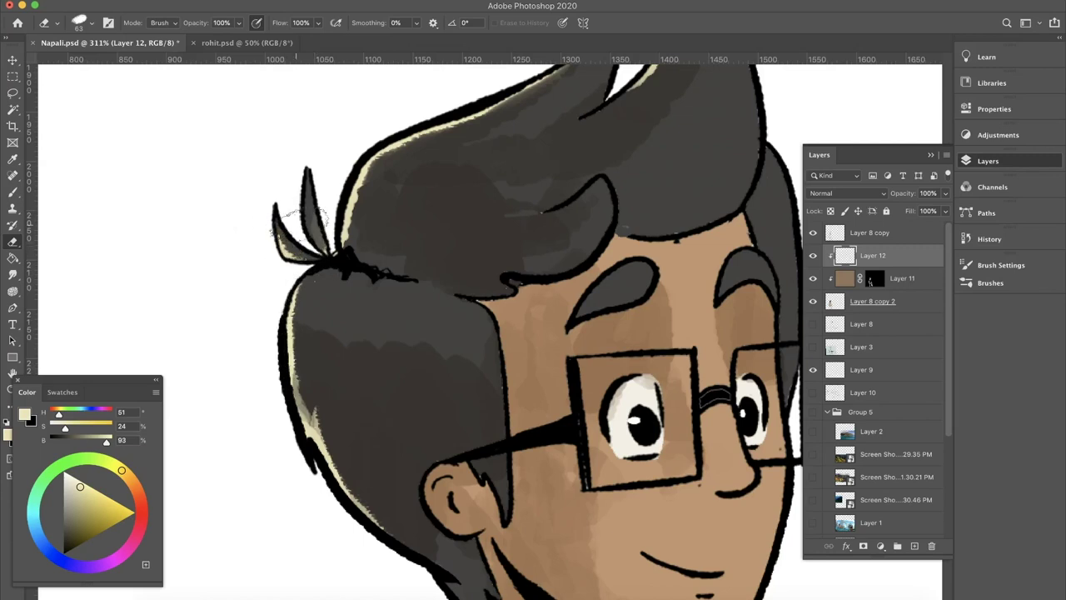
# - Shrink the eraser to 19 px and duplicate Layer 10 for the cliff colour
pyautogui.rightClick(352, 371)
pyautogui.moveTo(430, 307); pyautogui.dragTo(416, 306)
pyautogui.press('Return')
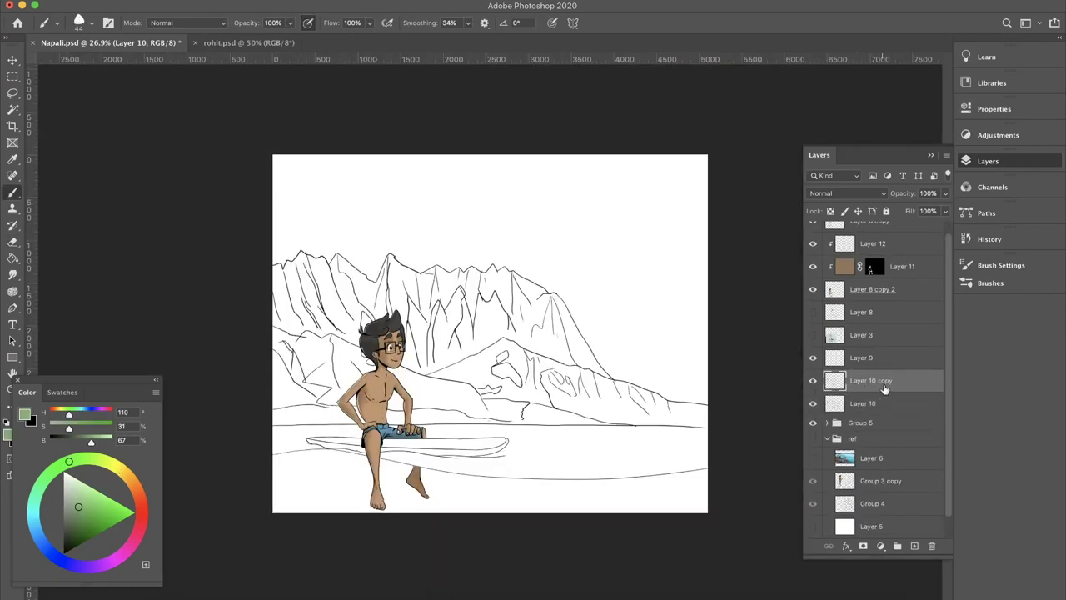
pyautogui.hotkey('ctrl', 'j')
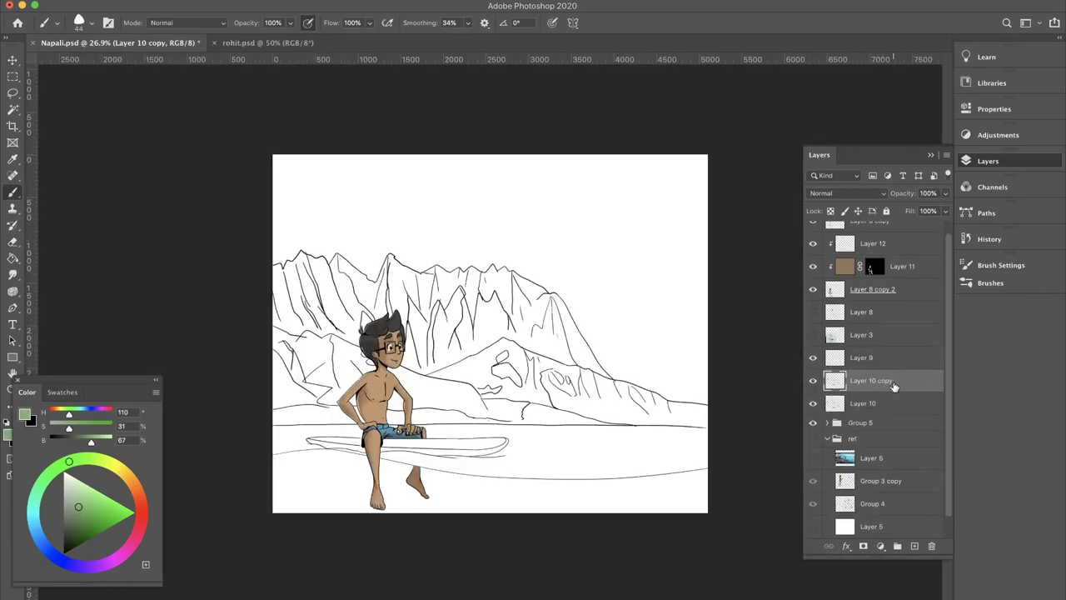
# - Place the copy beneath Layer 10 and paint broad green strokes over the mountains
pyautogui.moveTo(883, 381); pyautogui.dragTo(881, 410)
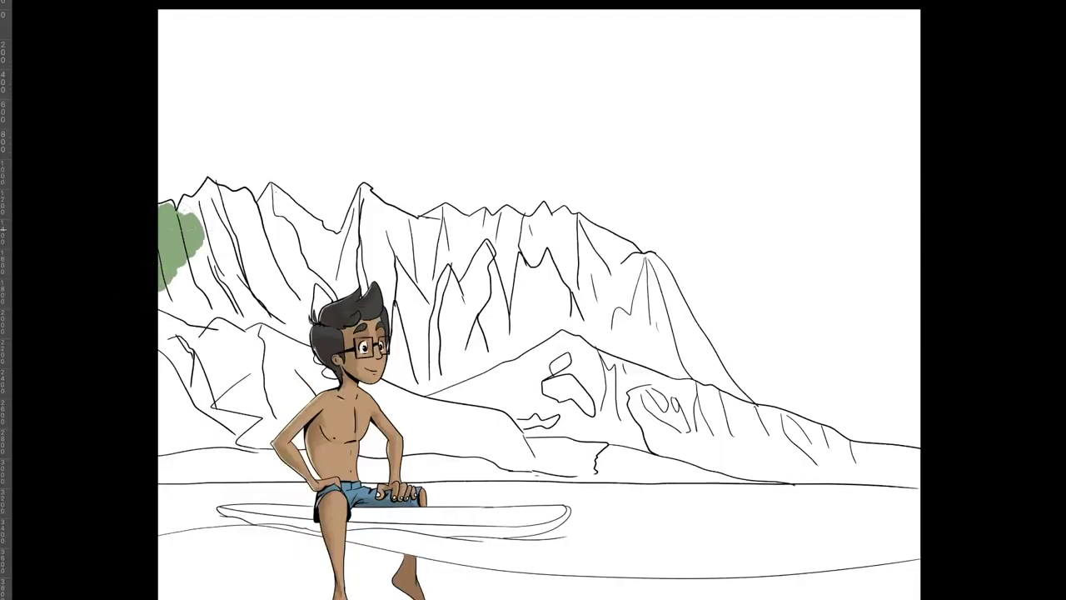
pyautogui.moveTo(288, 275); pyautogui.dragTo(308, 258)
pyautogui.moveTo(200, 195)
pyautogui.mouseDown()
pyautogui.moveTo(221, 187)
pyautogui.moveTo(246, 208)
pyautogui.moveTo(287, 200)
pyautogui.moveTo(349, 248)
pyautogui.moveTo(379, 200)
pyautogui.moveTo(367, 179)
pyautogui.moveTo(433, 246)
pyautogui.mouseUp()
pyautogui.moveTo(404, 214)
pyautogui.mouseDown()
pyautogui.moveTo(441, 247)
pyautogui.moveTo(466, 207)
pyautogui.mouseUp()
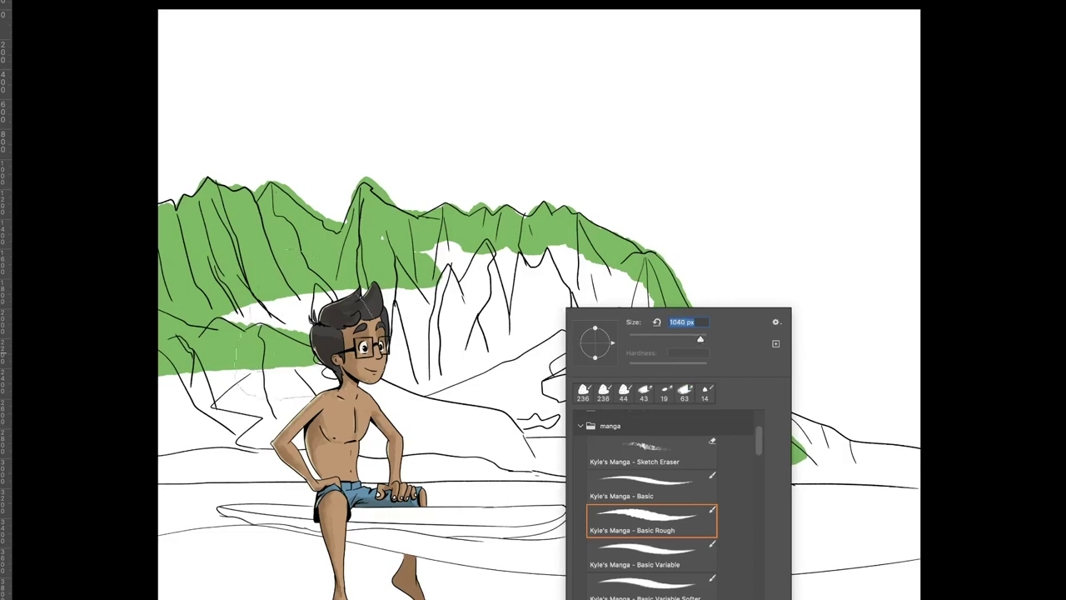
pyautogui.press('Return')
pyautogui.moveTo(191, 383)
pyautogui.mouseDown()
pyautogui.moveTo(433, 350)
pyautogui.moveTo(83, 408)
pyautogui.moveTo(125, 450)
pyautogui.moveTo(250, 470)
pyautogui.moveTo(433, 441)
pyautogui.moveTo(679, 428)
pyautogui.moveTo(649, 338)
pyautogui.moveTo(616, 308)
pyautogui.moveTo(433, 292)
pyautogui.moveTo(565, 248)
pyautogui.mouseUp()
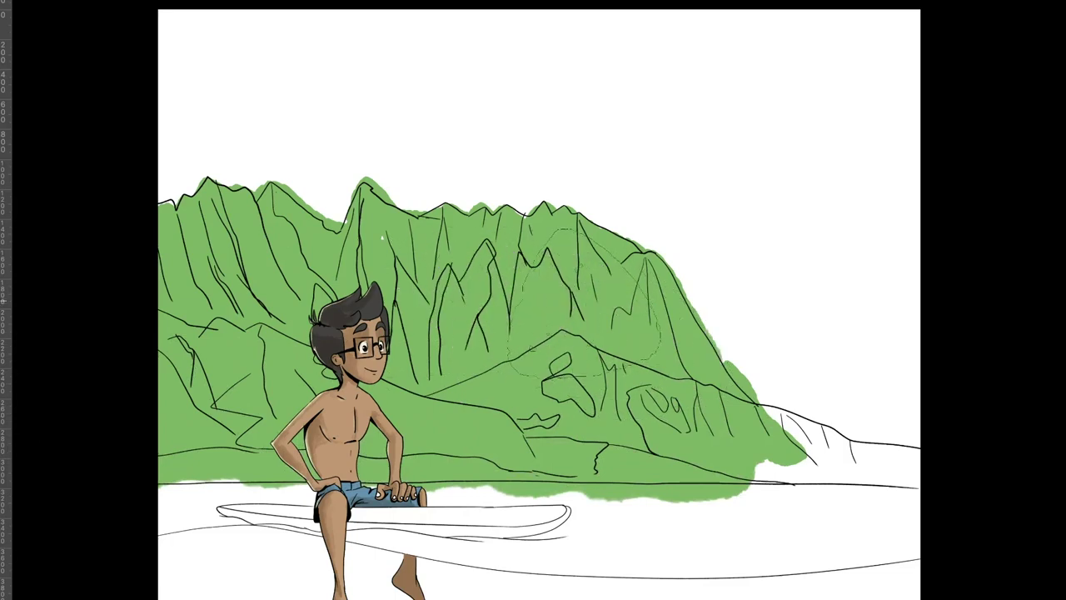
# - Paint green along the right shoreline, fill the remaining white gap, and trace the mountain edge
pyautogui.moveTo(888, 448); pyautogui.dragTo(933, 455)
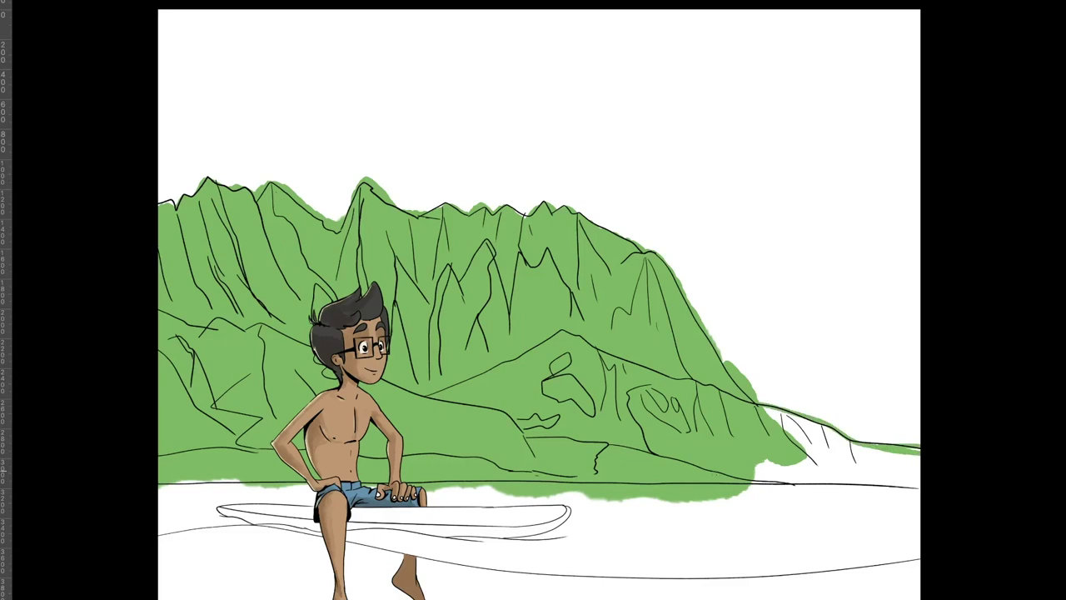
pyautogui.moveTo(751, 480); pyautogui.dragTo(928, 487)
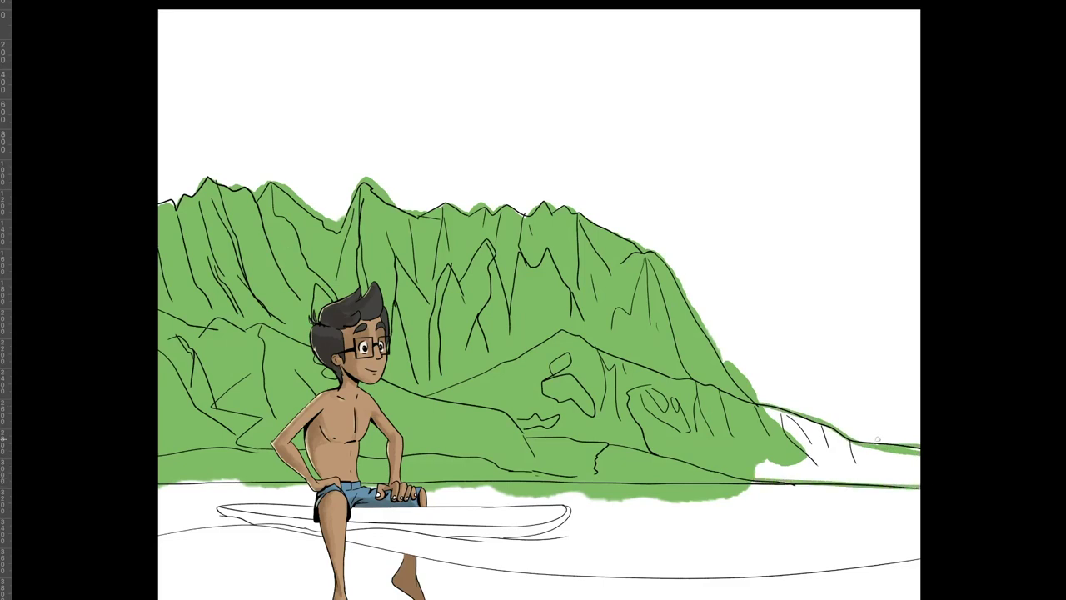
pyautogui.click(869, 467)
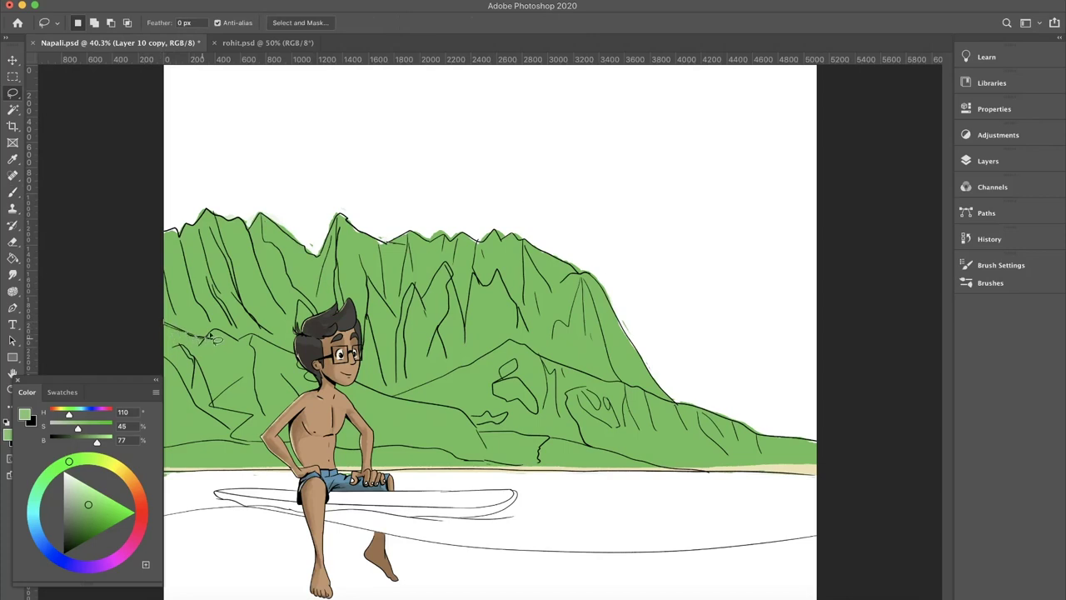
pyautogui.moveTo(214, 336)
pyautogui.mouseDown()
pyautogui.moveTo(306, 356)
pyautogui.moveTo(403, 396)
pyautogui.moveTo(471, 382)
pyautogui.moveTo(516, 343)
pyautogui.moveTo(730, 420)
pyautogui.moveTo(836, 297)
pyautogui.moveTo(292, 136)
pyautogui.moveTo(90, 267)
pyautogui.moveTo(164, 321)
pyautogui.mouseUp()
# - Magic Wand the back mountain on Layer 13, then lasso a first ridge streak
pyautogui.press('w')
pyautogui.keyDown('alt'); pyautogui.keyDown('shift'); pyautogui.click(574, 343); pyautogui.keyUp('shift'); pyautogui.keyUp('alt')
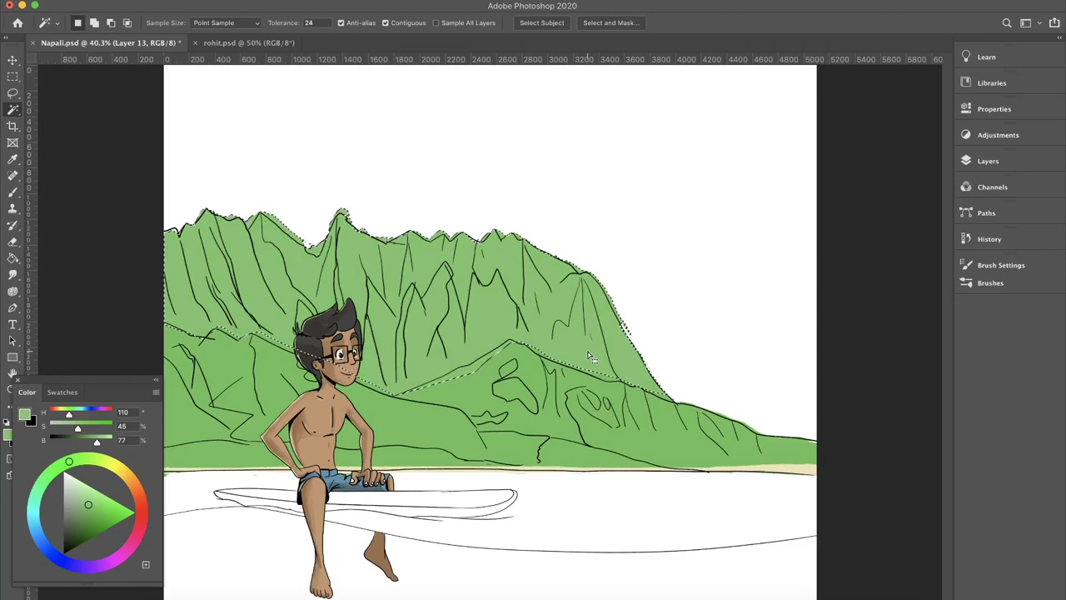
pyautogui.hotkey('ctrl', 'd')
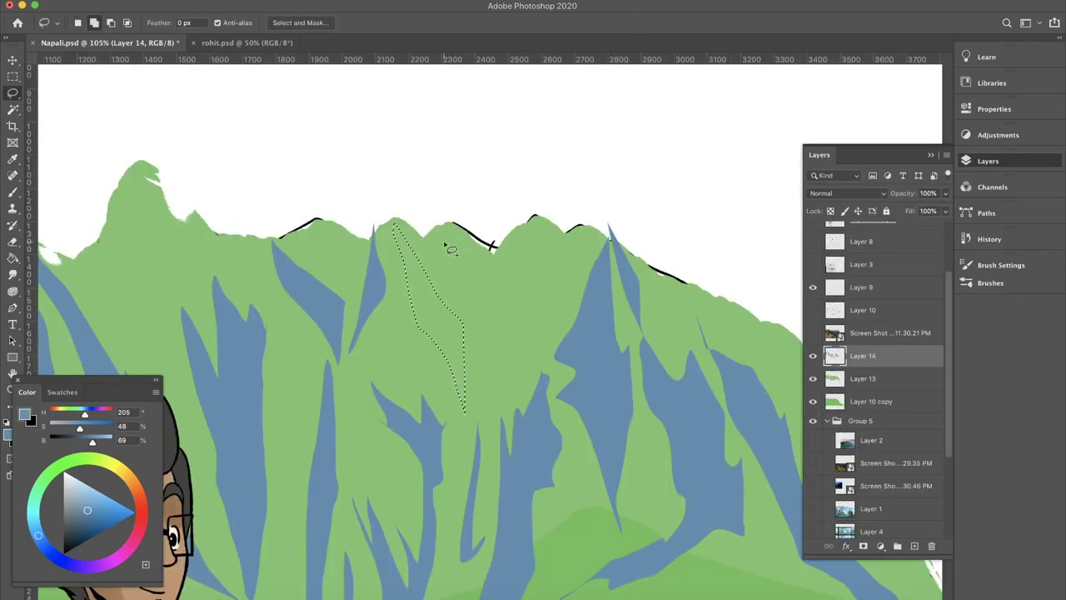
pyautogui.moveTo(391, 231); pyautogui.dragTo(427, 339)
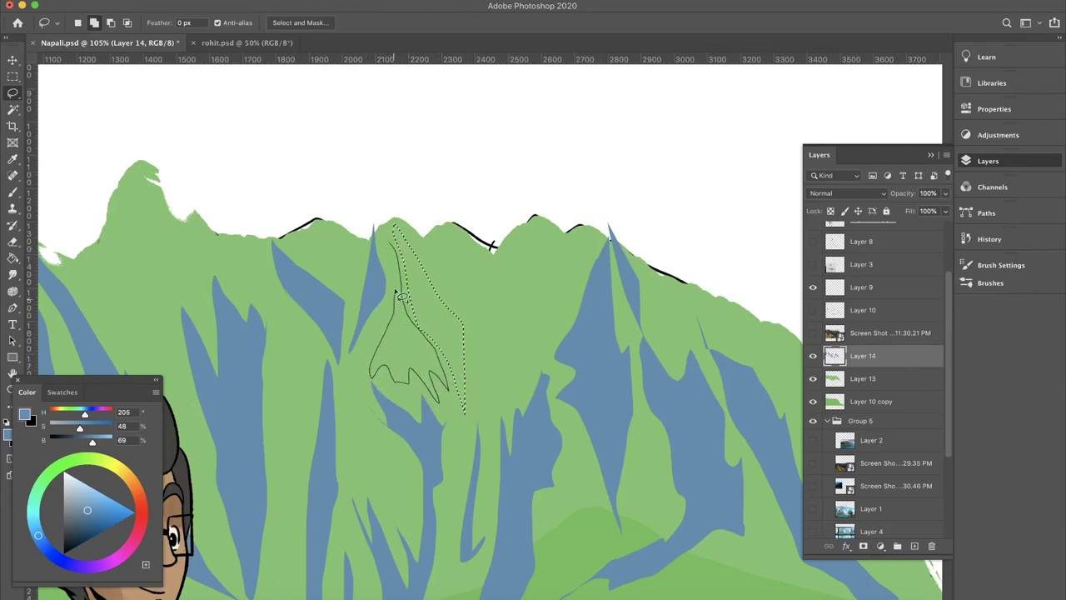
pyautogui.moveTo(397, 256); pyautogui.dragTo(393, 251)
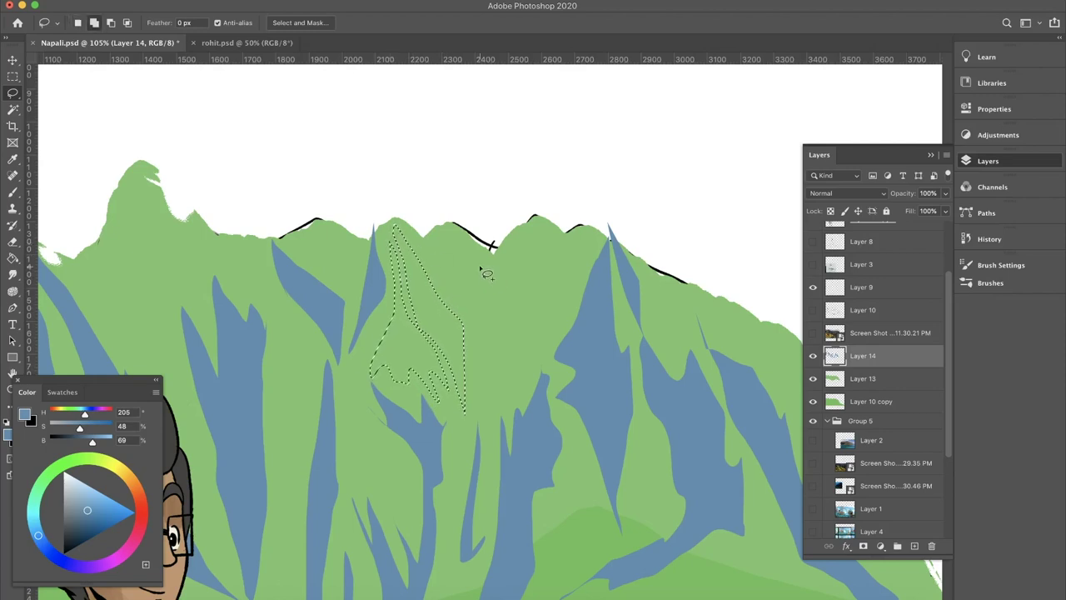
# - Add two more ridge streaks down from the peaks to the lasso selection
pyautogui.moveTo(453, 231); pyautogui.dragTo(488, 301)
pyautogui.moveTo(492, 367)
pyautogui.mouseDown()
pyautogui.moveTo(492, 415)
pyautogui.moveTo(470, 315)
pyautogui.mouseUp()
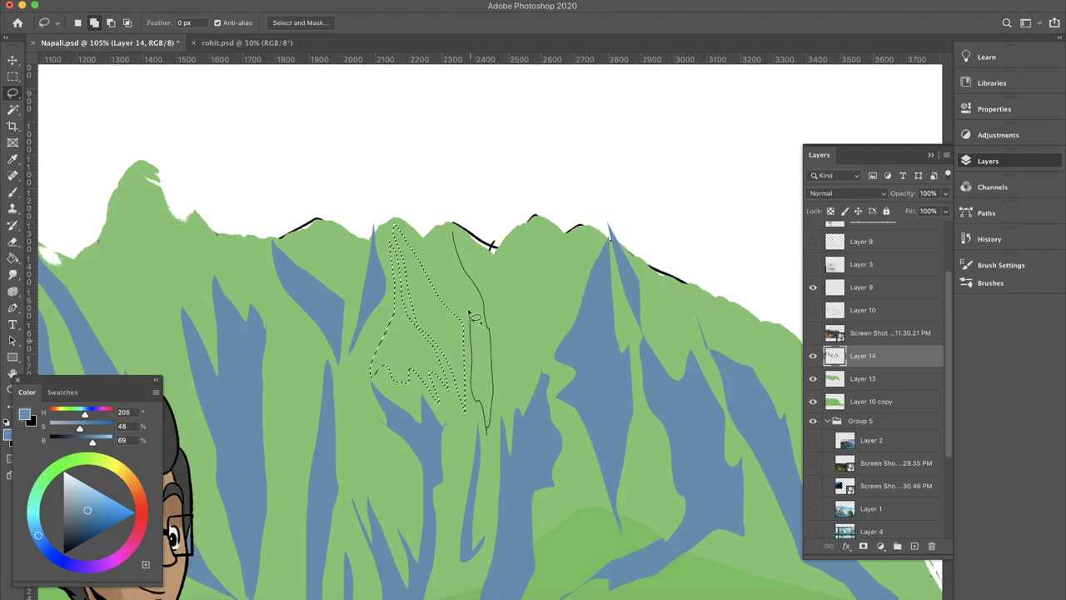
pyautogui.moveTo(456, 231); pyautogui.dragTo(453, 228)
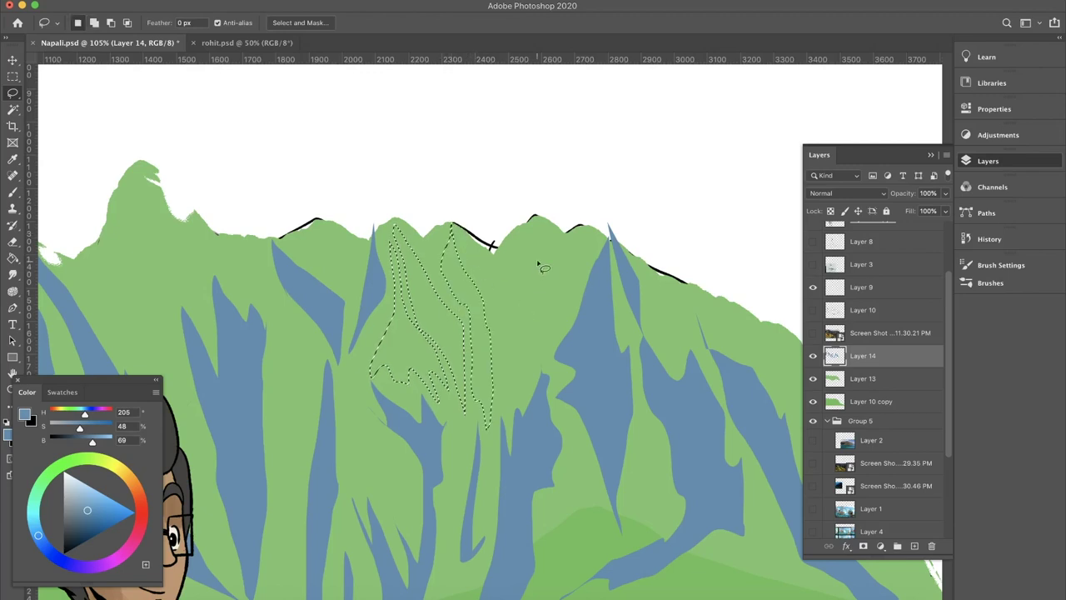
pyautogui.moveTo(537, 218); pyautogui.dragTo(555, 285)
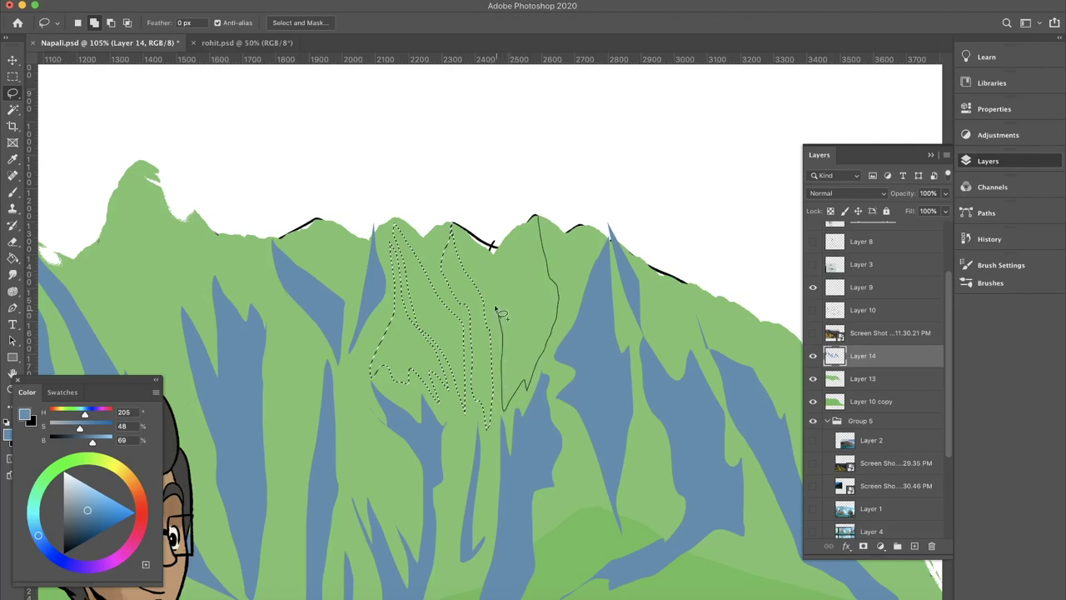
pyautogui.moveTo(543, 225); pyautogui.dragTo(537, 218)
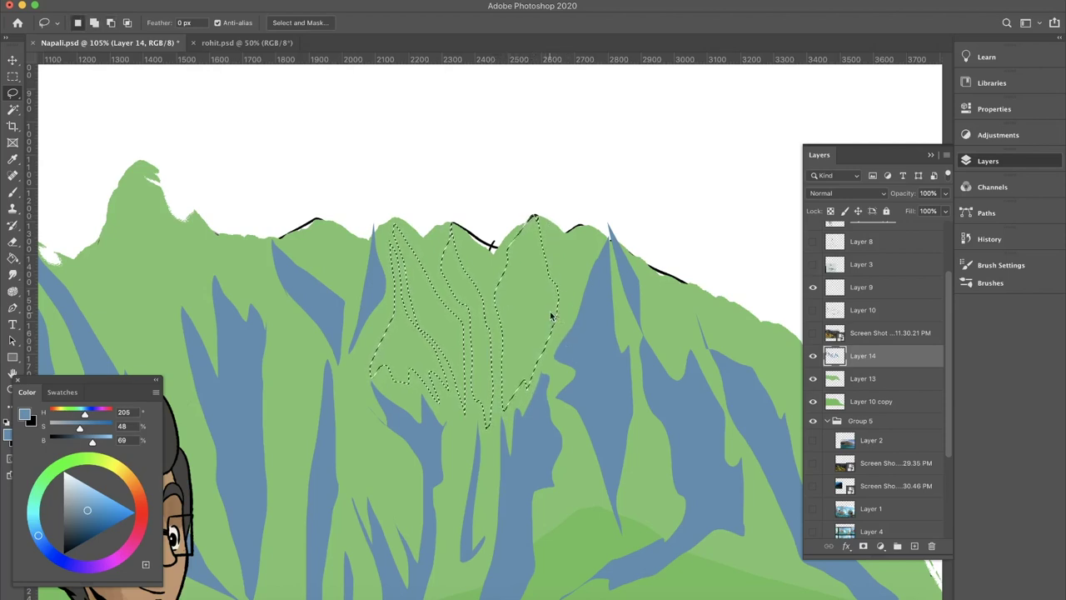
# - Fill the ridge streak selections with blue and deselect
pyautogui.hotkey('alt', 'BackSpace')
pyautogui.hotkey('ctrl', 'd')
pyautogui.click(881, 197)
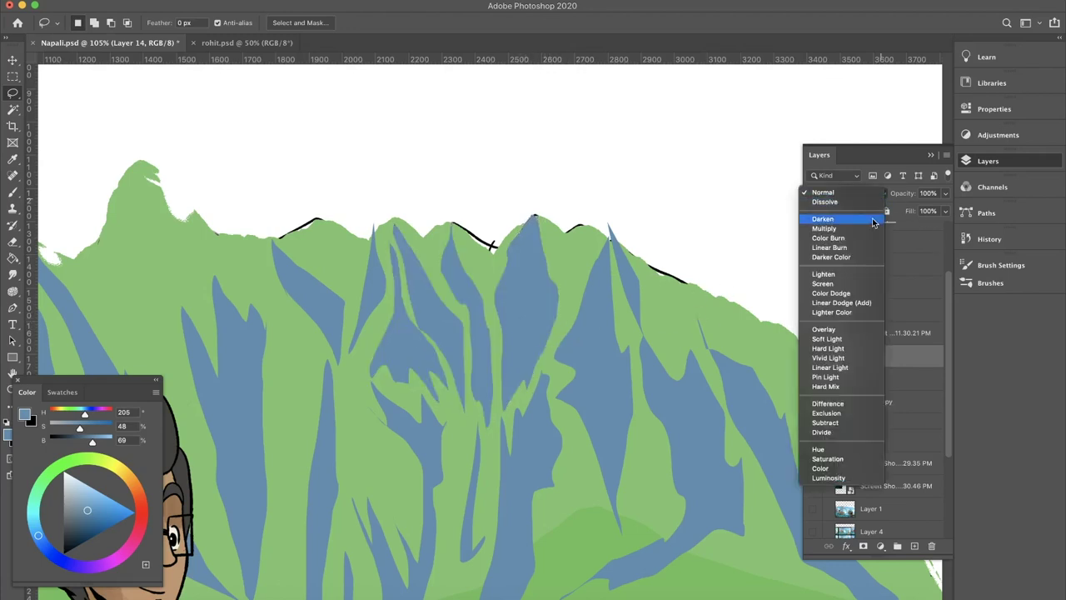
# - Set Layer 14 to Multiply and delete unwanted shading along the middle and right ridges
pyautogui.click(824, 236)
pyautogui.hotkey('ctrl', '0')
pyautogui.moveTo(427, 340); pyautogui.dragTo(429, 348)
pyautogui.moveTo(409, 290); pyautogui.dragTo(414, 250)
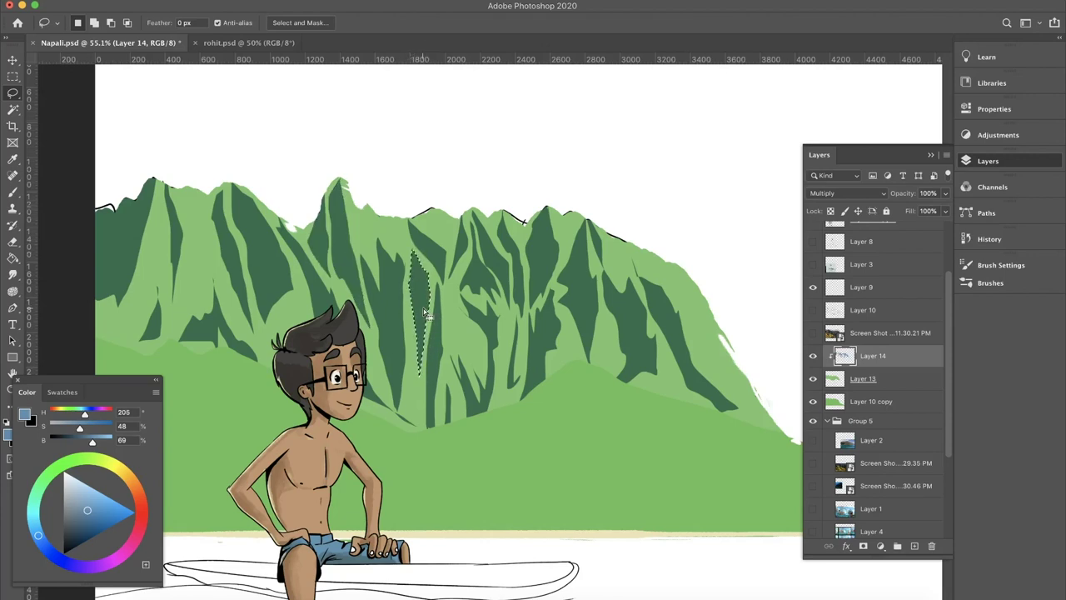
pyautogui.moveTo(663, 266); pyautogui.dragTo(675, 288)
pyautogui.moveTo(760, 419); pyautogui.dragTo(704, 350)
pyautogui.moveTo(766, 423); pyautogui.dragTo(679, 306)
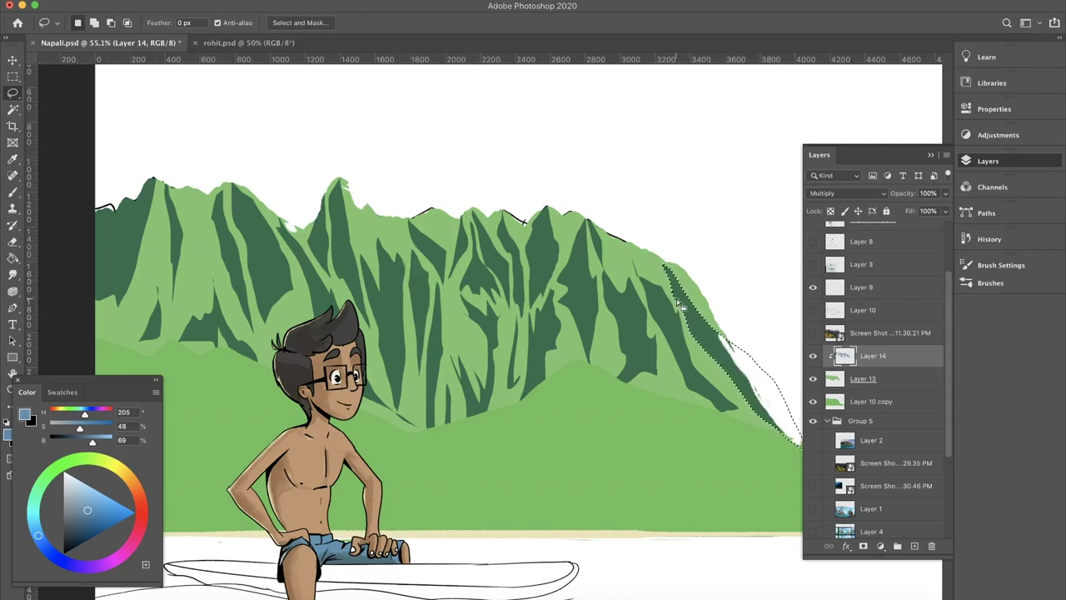
pyautogui.press('Delete')
# - Delete a small dark green patch, deselect, and begin painting light grey mist on the left cliff
pyautogui.moveTo(608, 226); pyautogui.dragTo(598, 213)
pyautogui.press('Delete')
pyautogui.hotkey('ctrl', 'd')
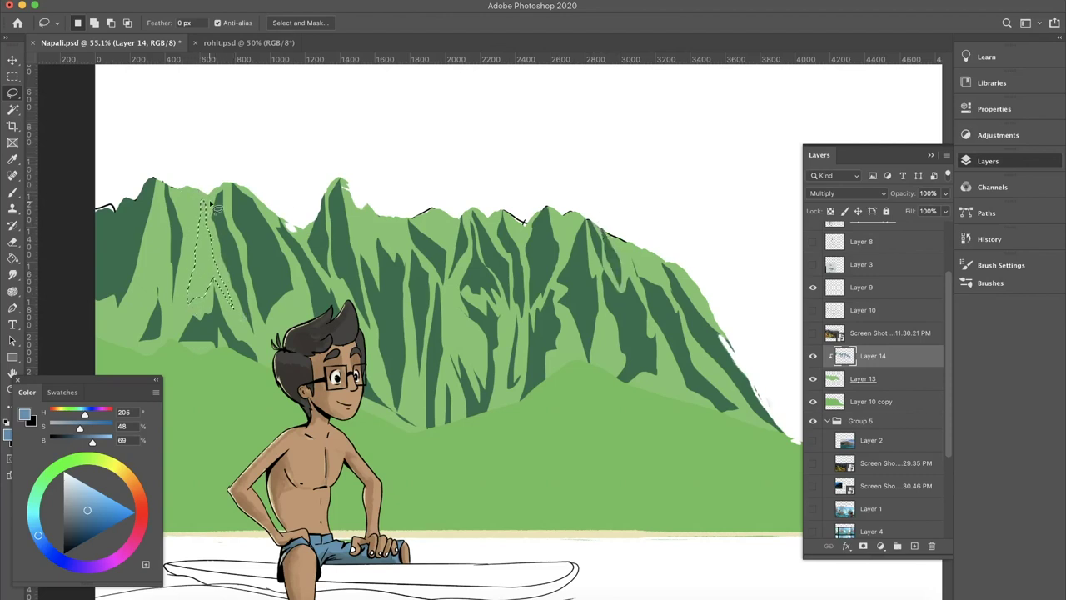
pyautogui.moveTo(204, 232); pyautogui.dragTo(202, 203)
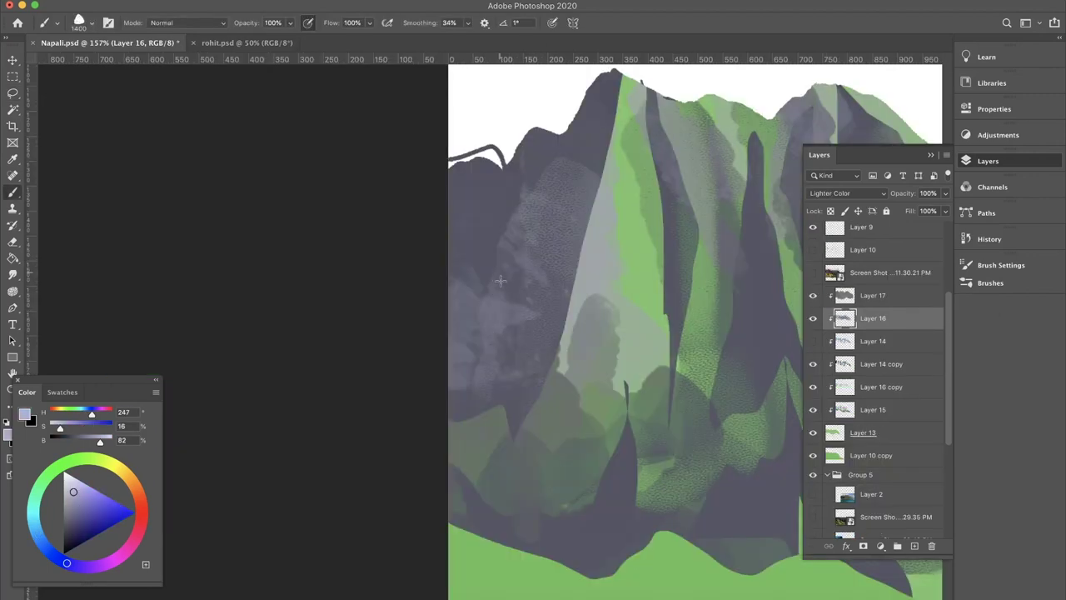
pyautogui.moveTo(500, 280); pyautogui.dragTo(494, 311)
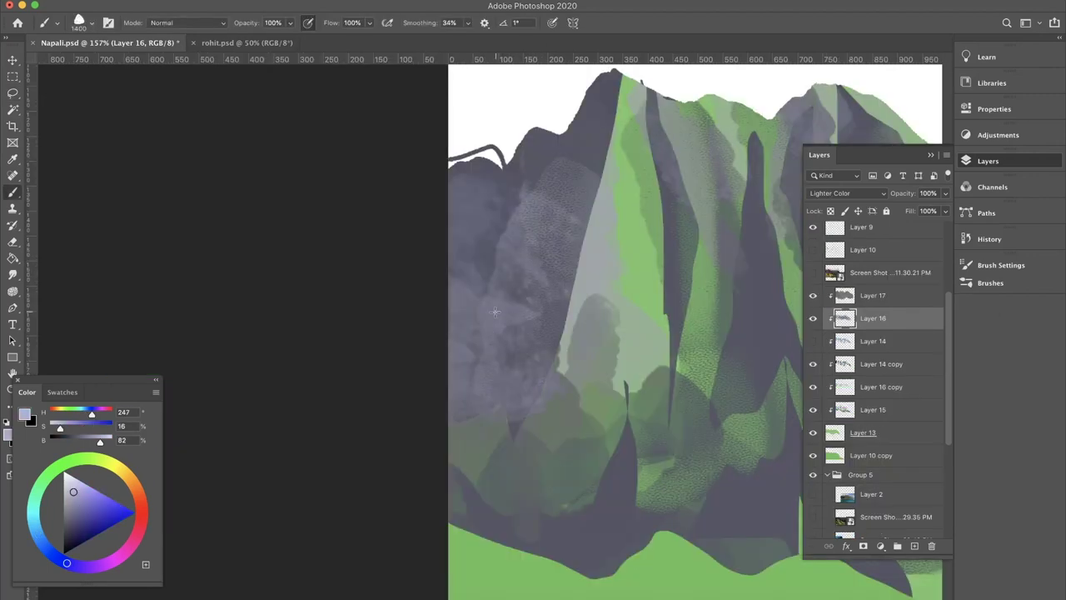
# - Paint grey mist down the left cliff and erase parts of it
pyautogui.moveTo(525, 195)
pyautogui.mouseDown()
pyautogui.moveTo(483, 308)
pyautogui.moveTo(480, 481)
pyautogui.mouseUp()
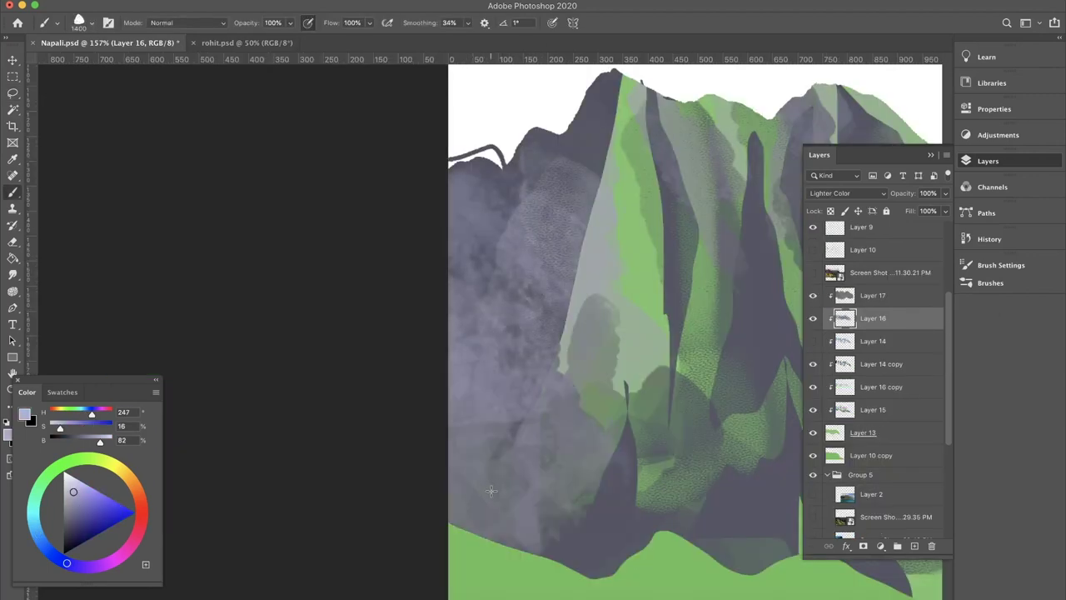
pyautogui.hscroll(3, 491, 491)
pyautogui.hscroll(2, 492, 466)
pyautogui.press('e')
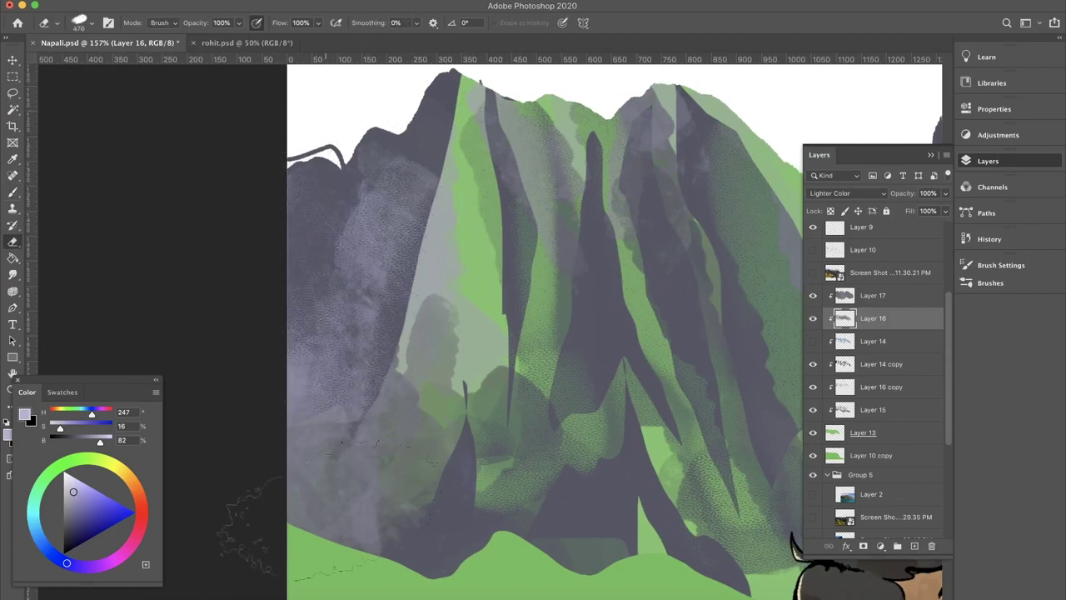
pyautogui.press('b')
# - Move the copied mountains lower in the scene and stretch them wider to the right
pyautogui.press('e')
pyautogui.scroll(-10, 396, 269)
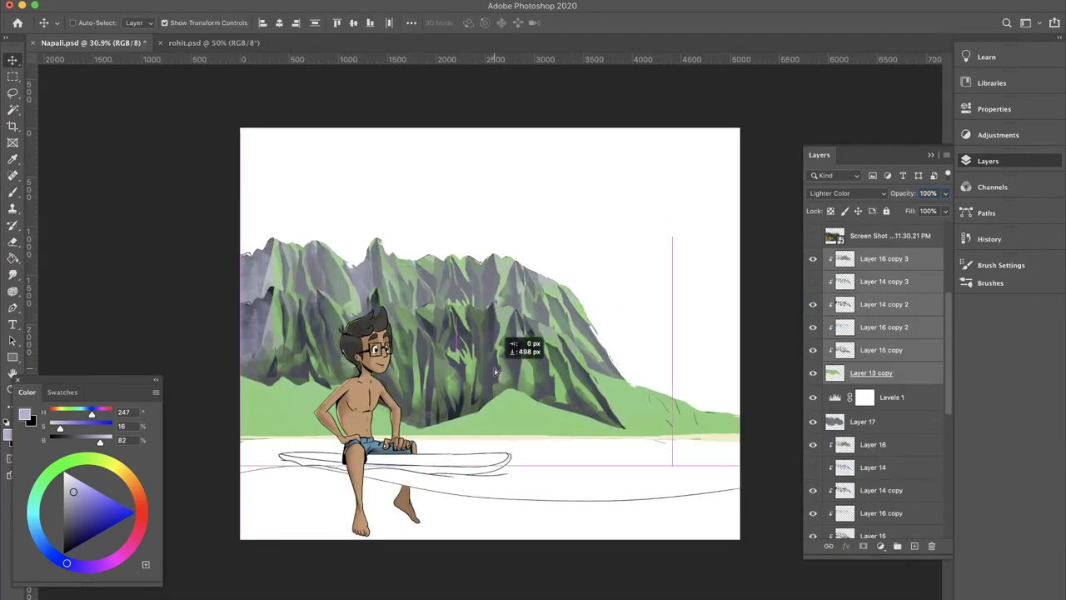
pyautogui.moveTo(490, 303)
pyautogui.mouseDown()
pyautogui.moveTo(488, 396)
pyautogui.moveTo(503, 454)
pyautogui.moveTo(465, 408)
pyautogui.mouseUp()
pyautogui.moveTo(642, 402)
pyautogui.mouseDown()
pyautogui.moveTo(666, 376)
pyautogui.moveTo(889, 371)
pyautogui.mouseUp()
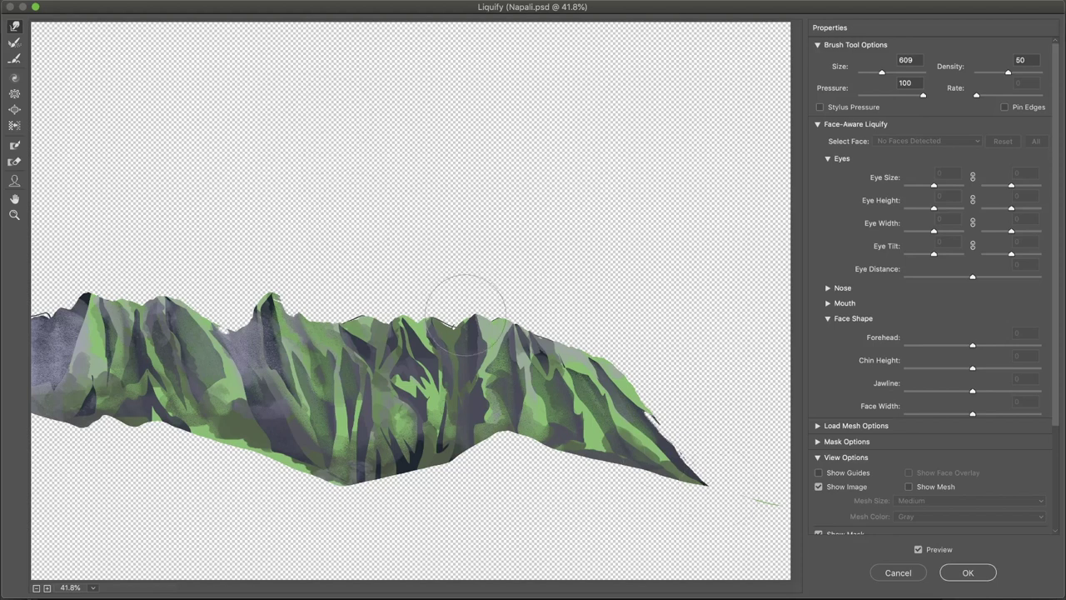
# - Push the copied range's central and left peaks taller with Liquify's Forward Warp, smoothing their flanks
pyautogui.moveTo(469, 312); pyautogui.dragTo(471, 280)
pyautogui.moveTo(526, 339)
pyautogui.mouseDown()
pyautogui.moveTo(536, 314)
pyautogui.moveTo(505, 344)
pyautogui.mouseUp()
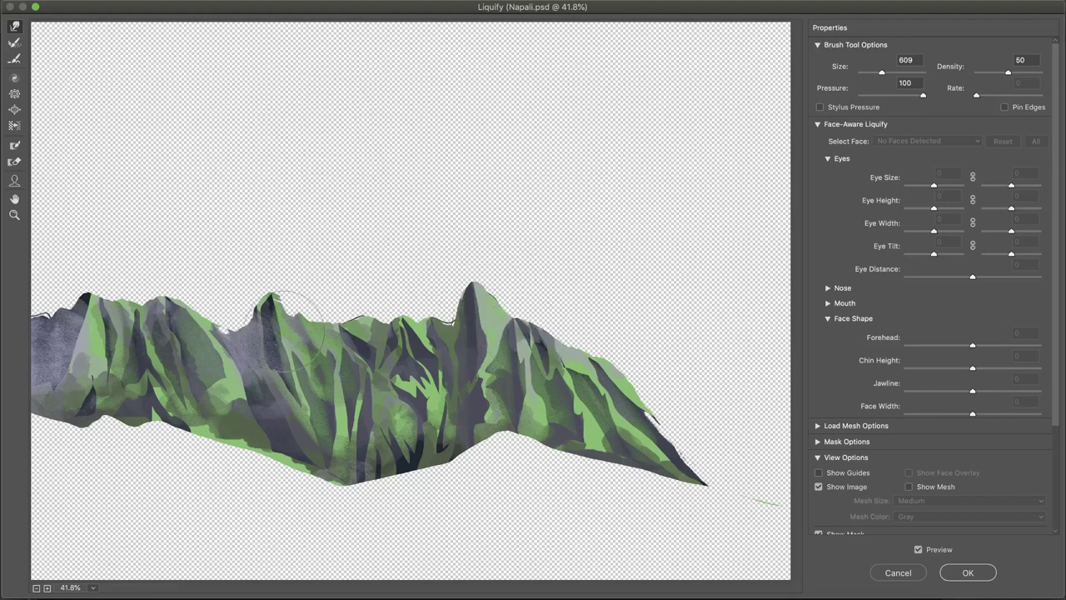
pyautogui.moveTo(275, 316); pyautogui.dragTo(286, 279)
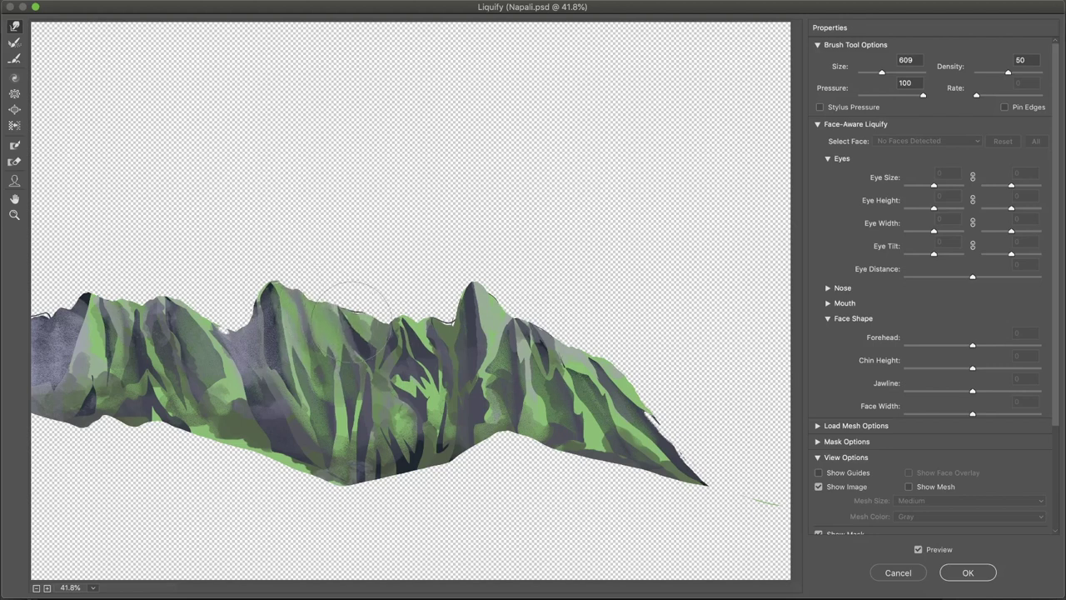
pyautogui.moveTo(238, 341)
pyautogui.mouseDown()
pyautogui.moveTo(243, 320)
pyautogui.moveTo(195, 366)
pyautogui.mouseUp()
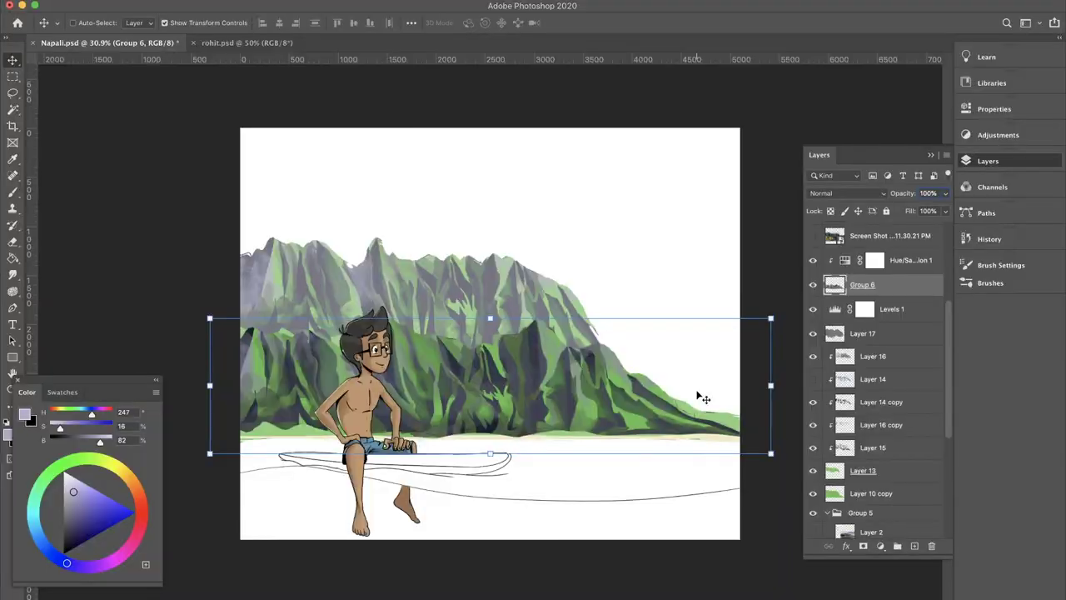
# - Add a Levels adjustment with midtones at 1.64 to pale the cliffs, and brush a light-blue band along the water
pyautogui.press('b')
pyautogui.click(998, 135)
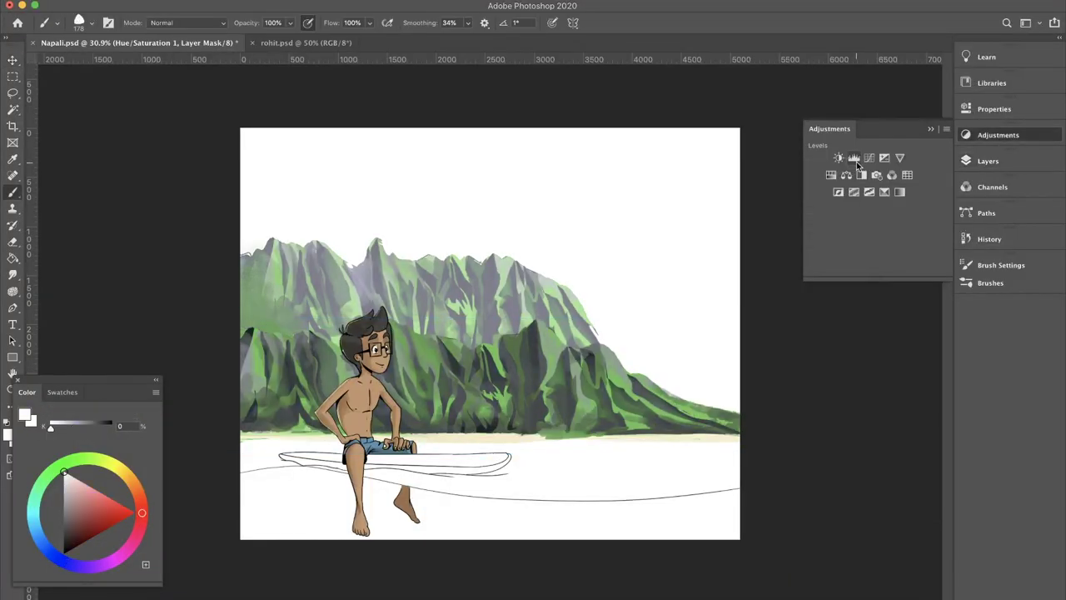
pyautogui.click(856, 162)
pyautogui.moveTo(883, 239); pyautogui.dragTo(866, 240)
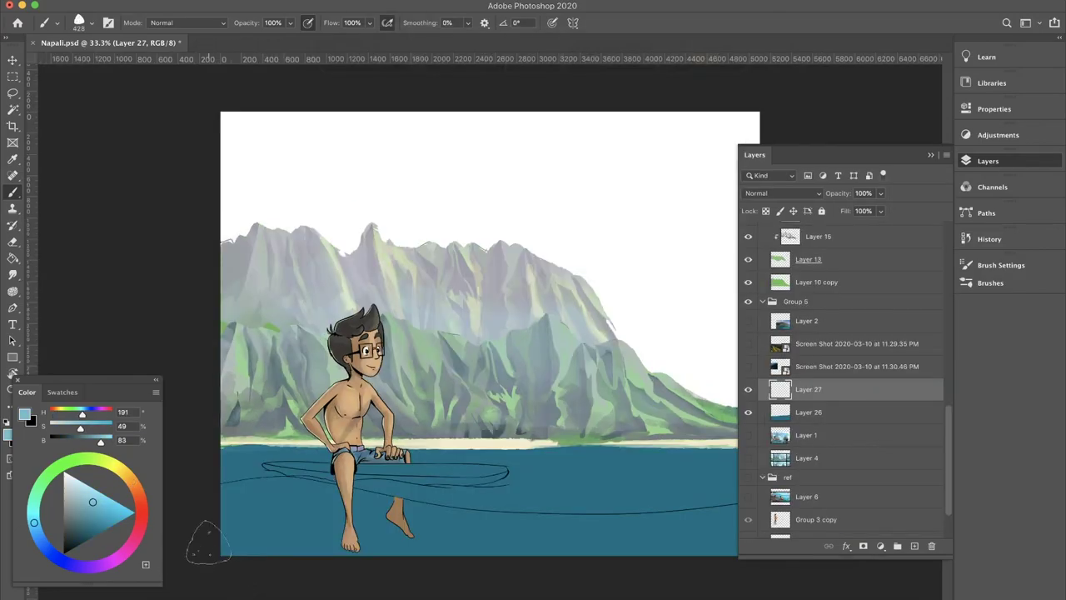
pyautogui.moveTo(208, 543); pyautogui.dragTo(776, 550)
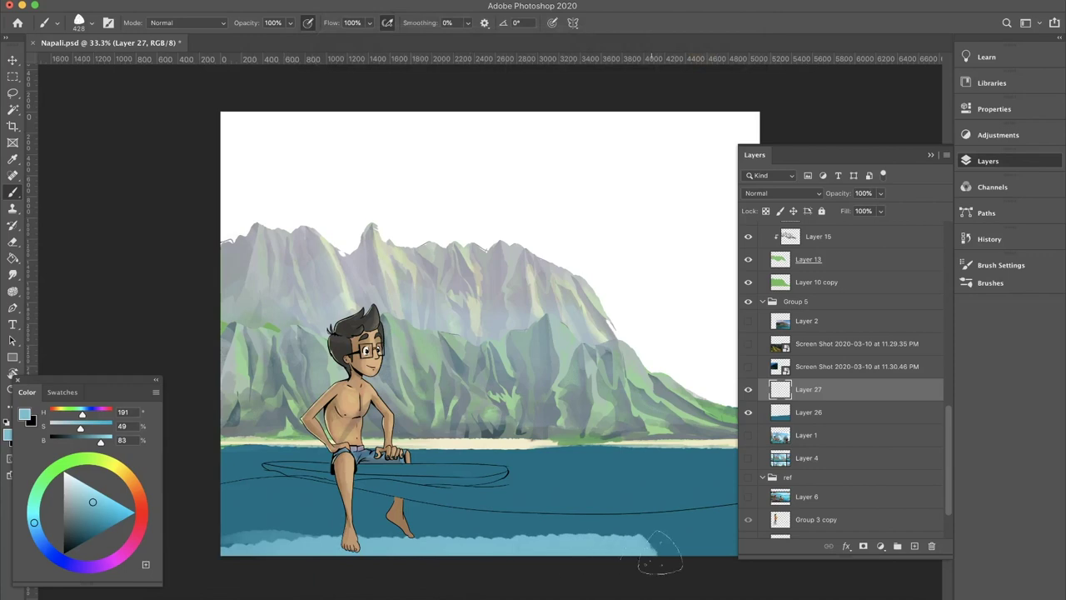
# - Add more light-blue strokes to the lower water near the feet and around both legs
pyautogui.moveTo(344, 529)
pyautogui.mouseDown()
pyautogui.moveTo(222, 533)
pyautogui.moveTo(508, 527)
pyautogui.moveTo(224, 525)
pyautogui.moveTo(391, 512)
pyautogui.mouseUp()
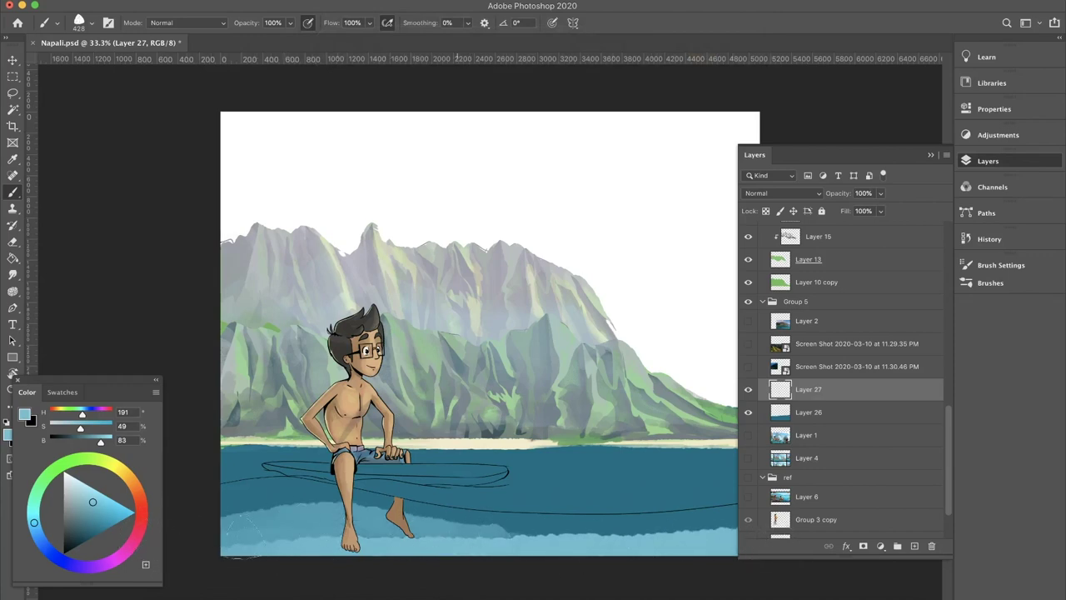
pyautogui.moveTo(225, 525); pyautogui.dragTo(732, 524)
pyautogui.press('e')
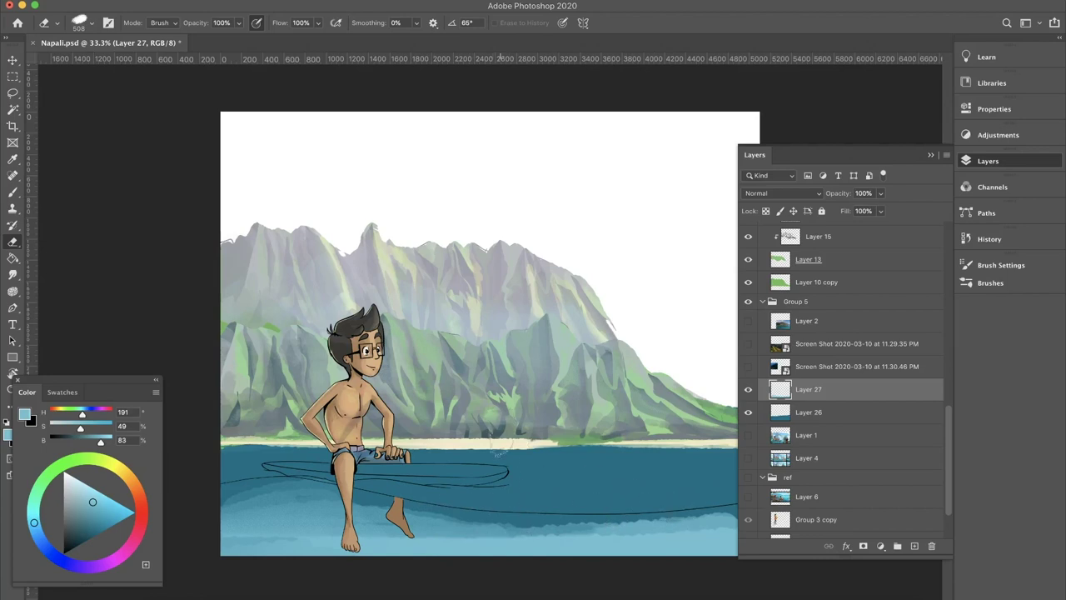
# - Smudge the lower light-blue band at 24% strength into the teal water, and add a new layer
pyautogui.click(13, 274)
pyautogui.moveTo(733, 524)
pyautogui.mouseDown()
pyautogui.moveTo(249, 529)
pyautogui.moveTo(400, 562)
pyautogui.mouseUp()
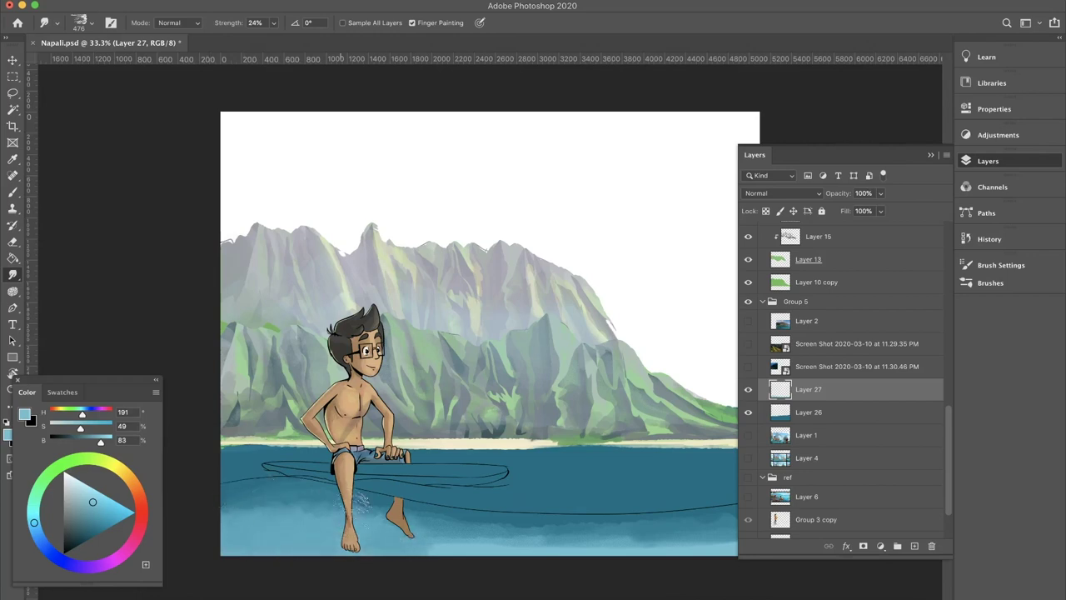
pyautogui.hotkey('ctrl', 'shift', 'alt', 'n')
pyautogui.press('F7')
# - Extend the light highlight along the wave line and tint the submerged foot blue
pyautogui.press('b')
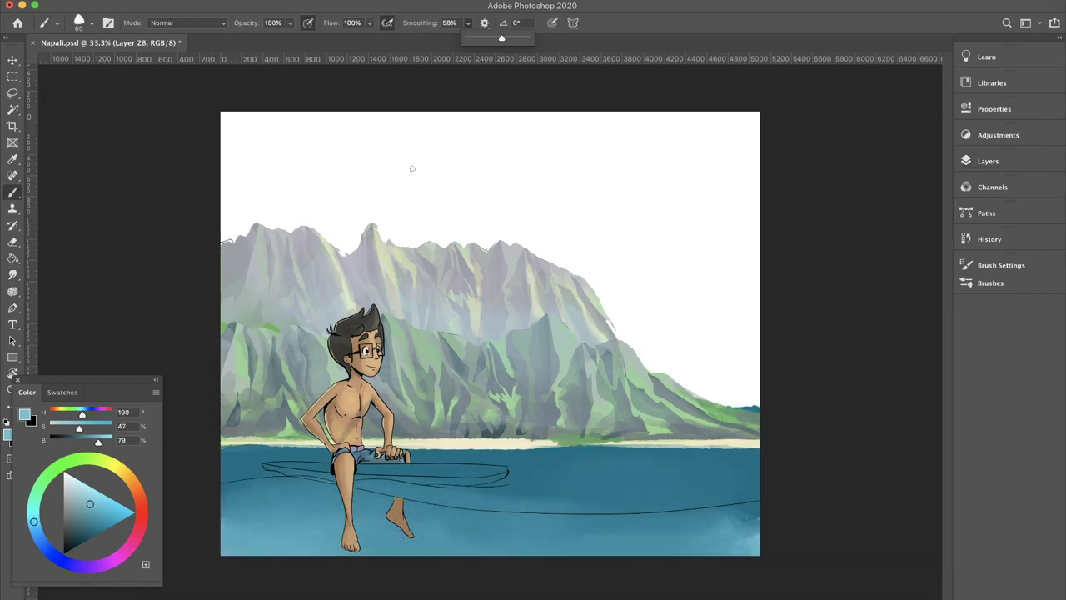
pyautogui.click(232, 481)
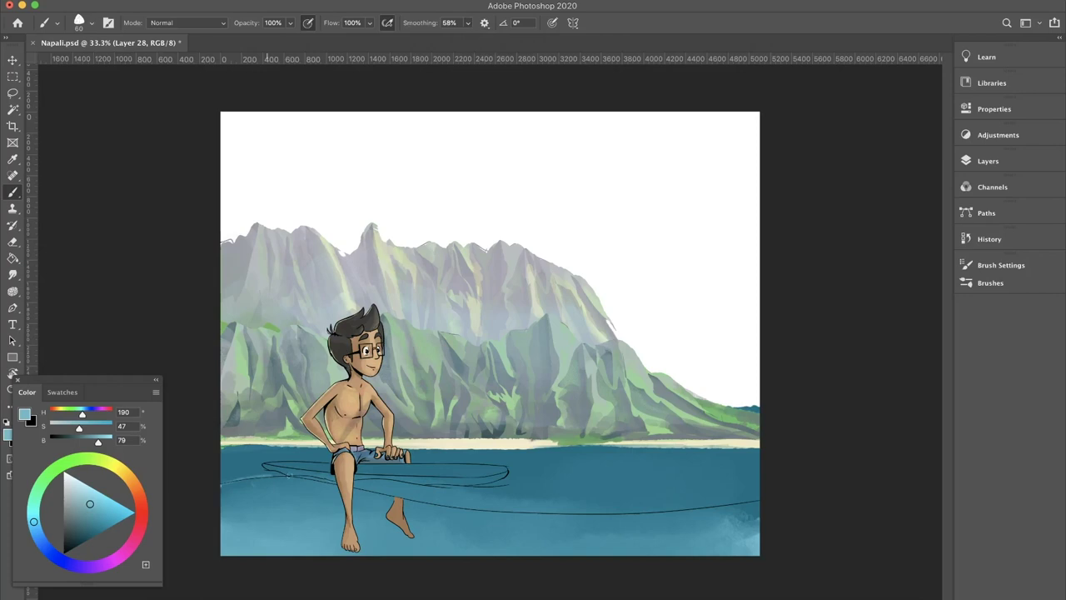
pyautogui.moveTo(583, 515); pyautogui.dragTo(601, 514)
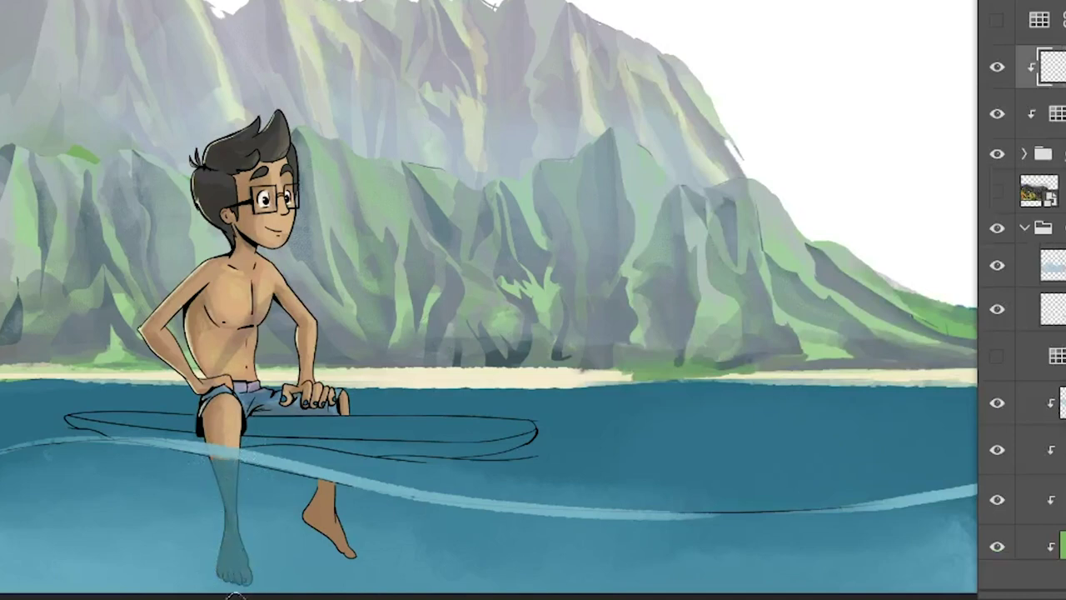
pyautogui.moveTo(312, 526); pyautogui.dragTo(329, 578)
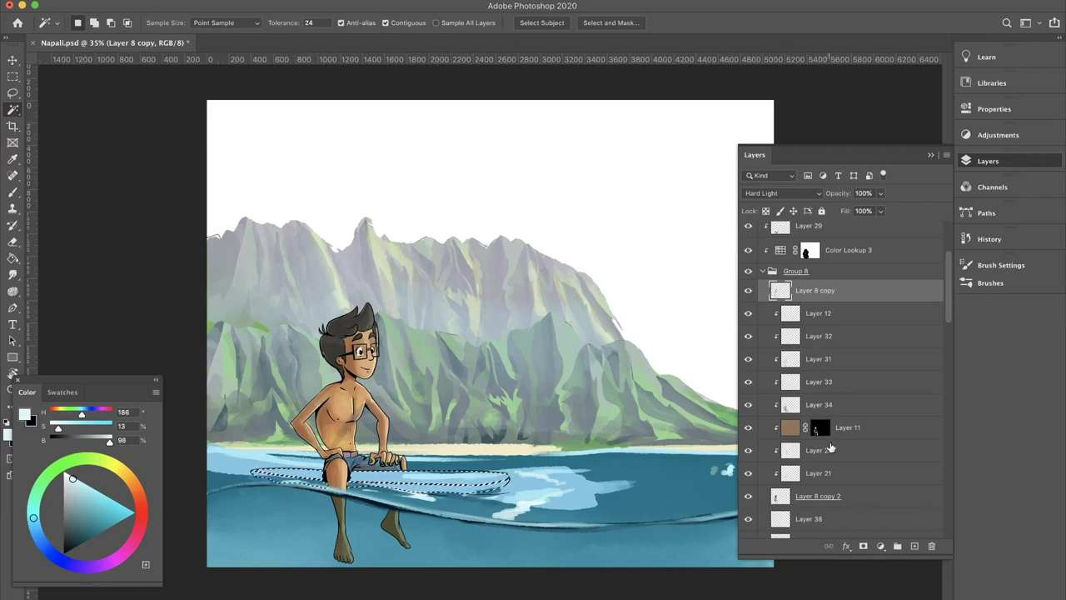
# - Select Layer 38 and shade the surfboard's underside dark
pyautogui.scroll(-1, 827, 501)
pyautogui.click(826, 498)
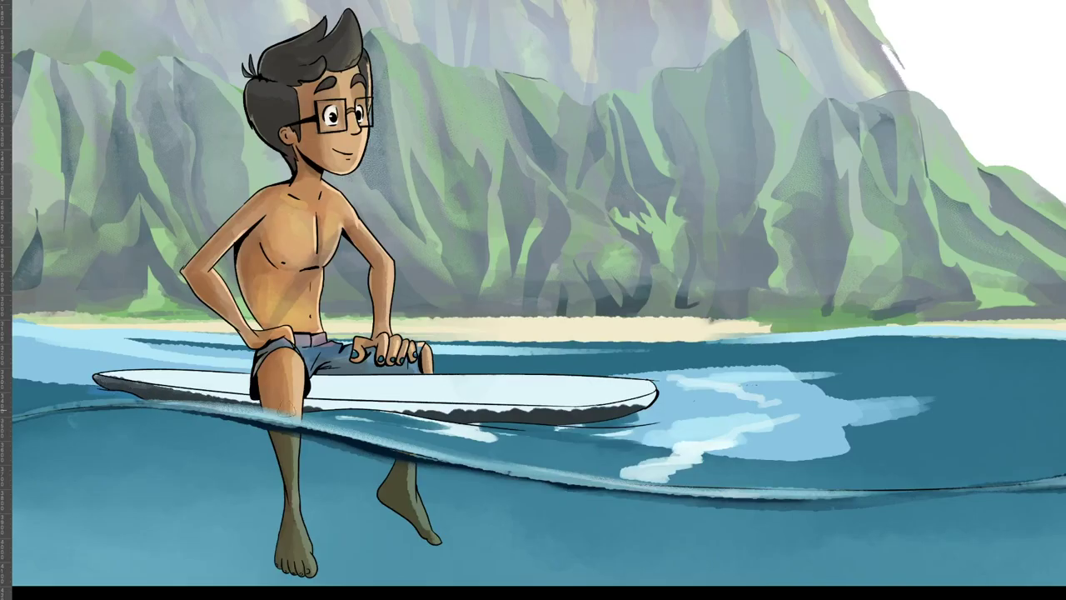
pyautogui.moveTo(200, 398)
pyautogui.mouseDown()
pyautogui.moveTo(407, 413)
pyautogui.moveTo(632, 413)
pyautogui.moveTo(648, 403)
pyautogui.mouseUp()
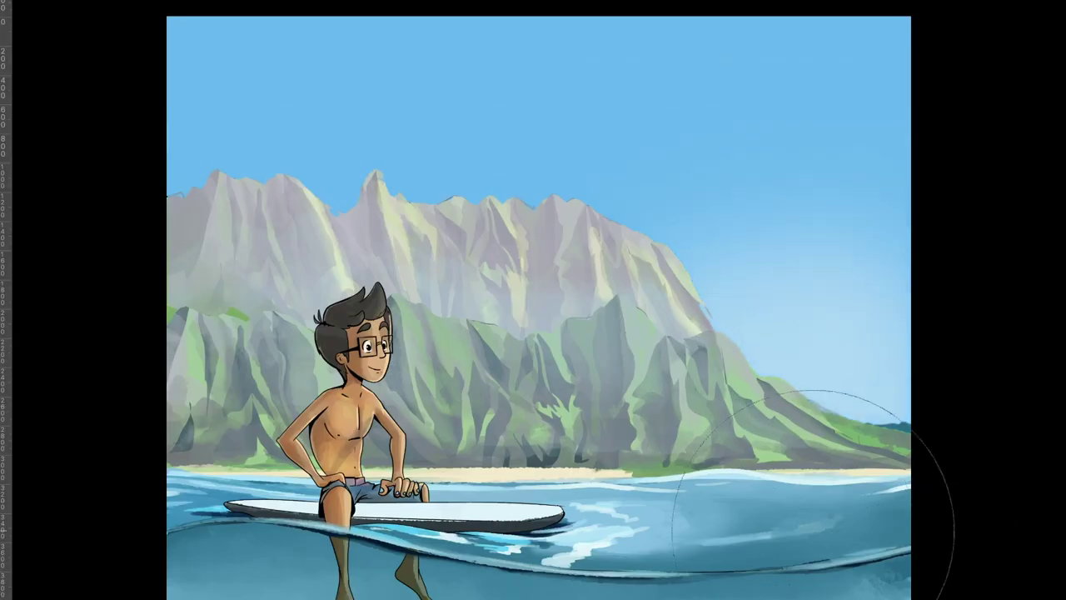
# - Haze the cliff tops into the sky and paint white clouds in the upper-right, upper-left and right sky
pyautogui.moveTo(95, 286); pyautogui.dragTo(845, 369)
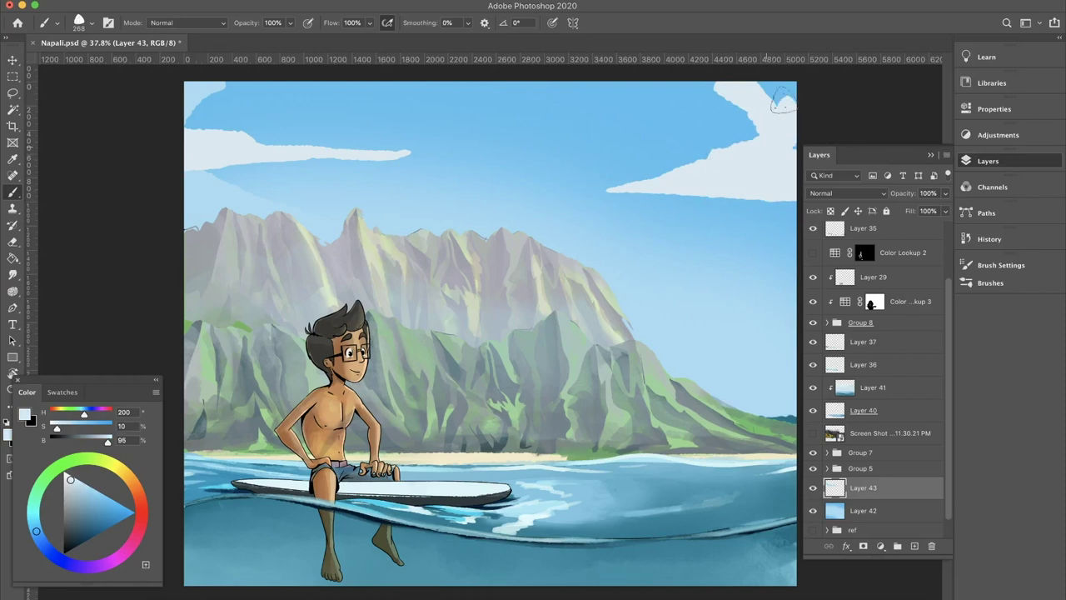
pyautogui.moveTo(774, 133); pyautogui.dragTo(704, 82)
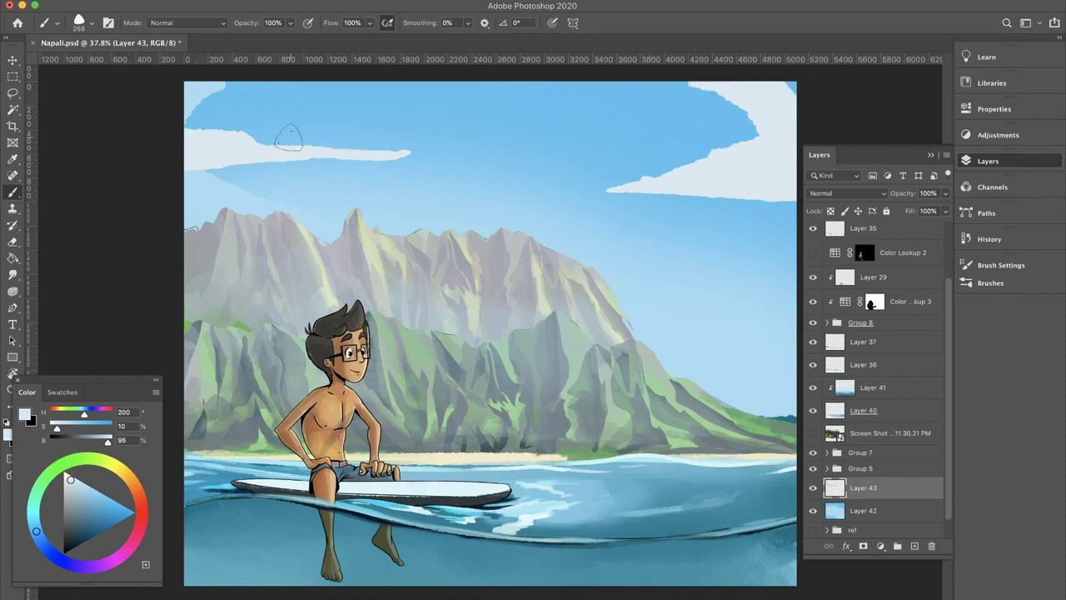
pyautogui.moveTo(289, 137); pyautogui.dragTo(450, 188)
pyautogui.moveTo(774, 275); pyautogui.dragTo(667, 280)
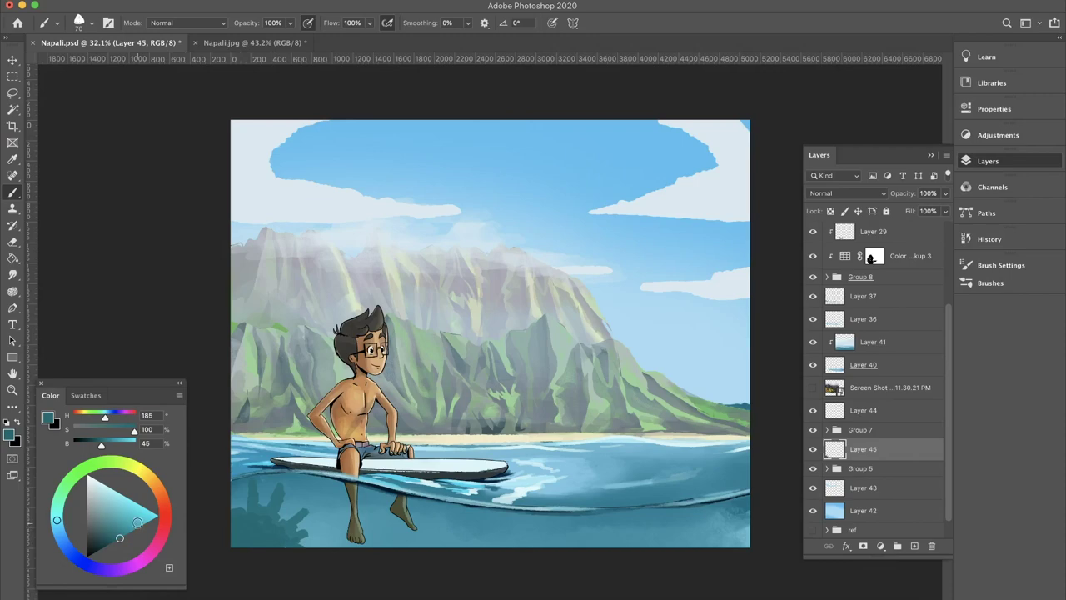
# - Pick a new paint colour and highlight a branch of the underwater coral
pyautogui.moveTo(89, 525); pyautogui.dragTo(60, 537)
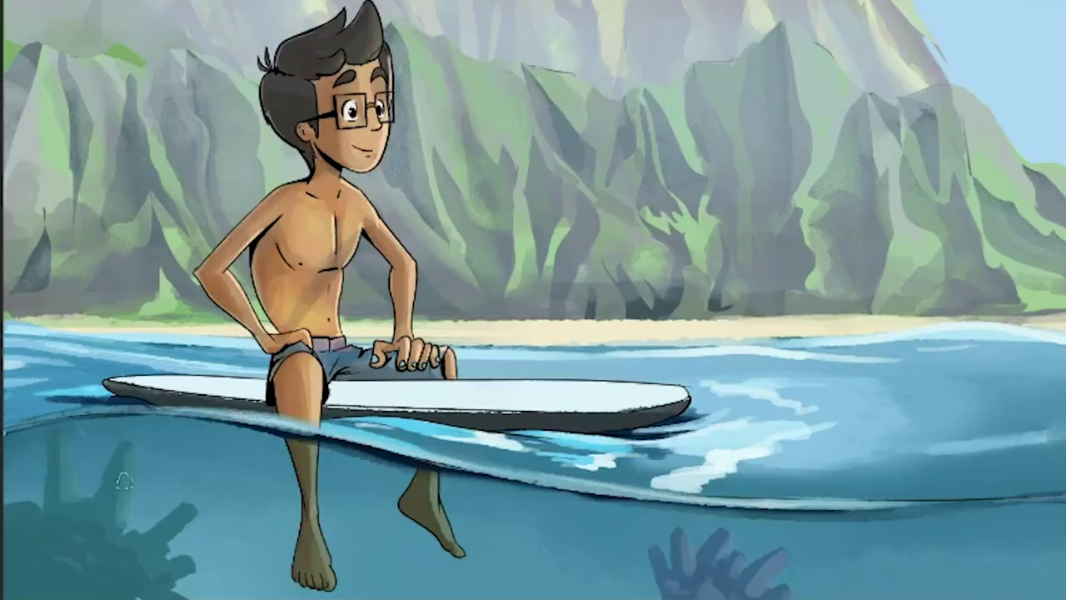
pyautogui.moveTo(164, 537); pyautogui.dragTo(189, 509)
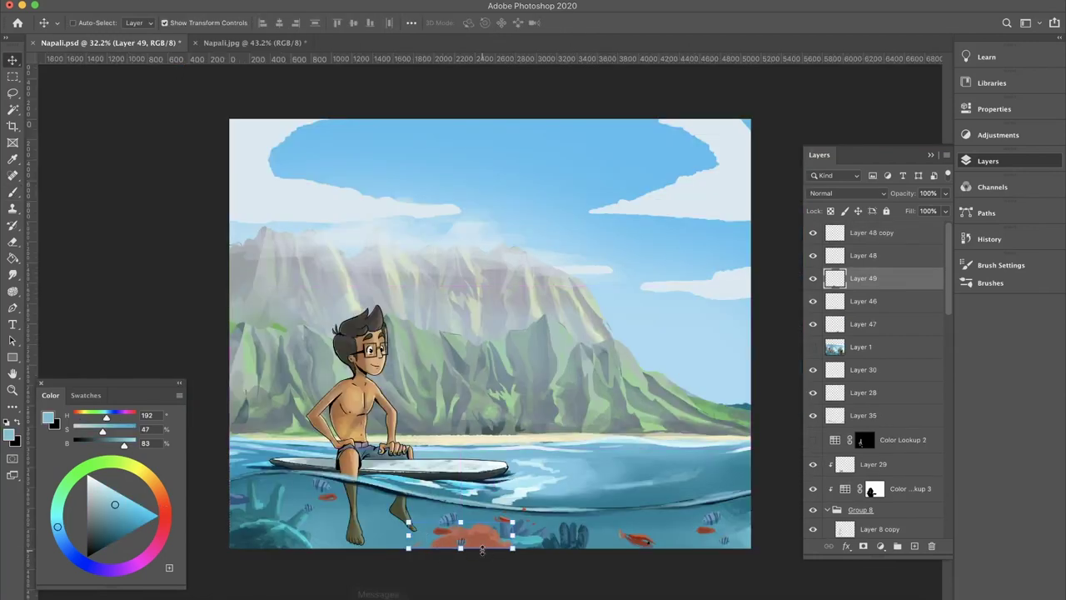
# - Slide the red coral left along the seabed and darken the edges of the rock pillars
pyautogui.moveTo(448, 569); pyautogui.dragTo(328, 566)
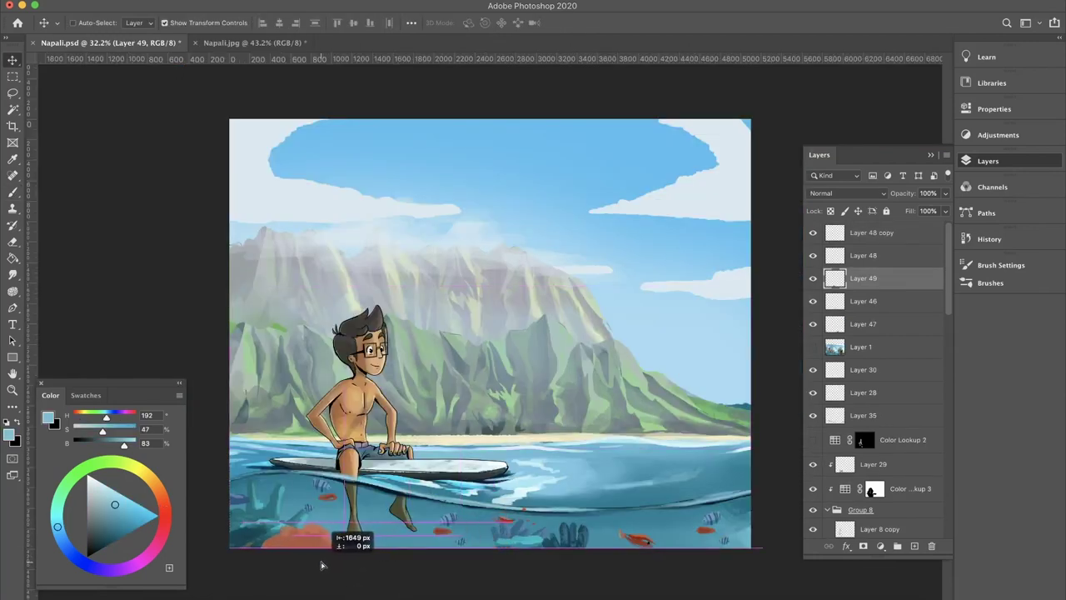
pyautogui.moveTo(328, 565); pyautogui.dragTo(342, 570)
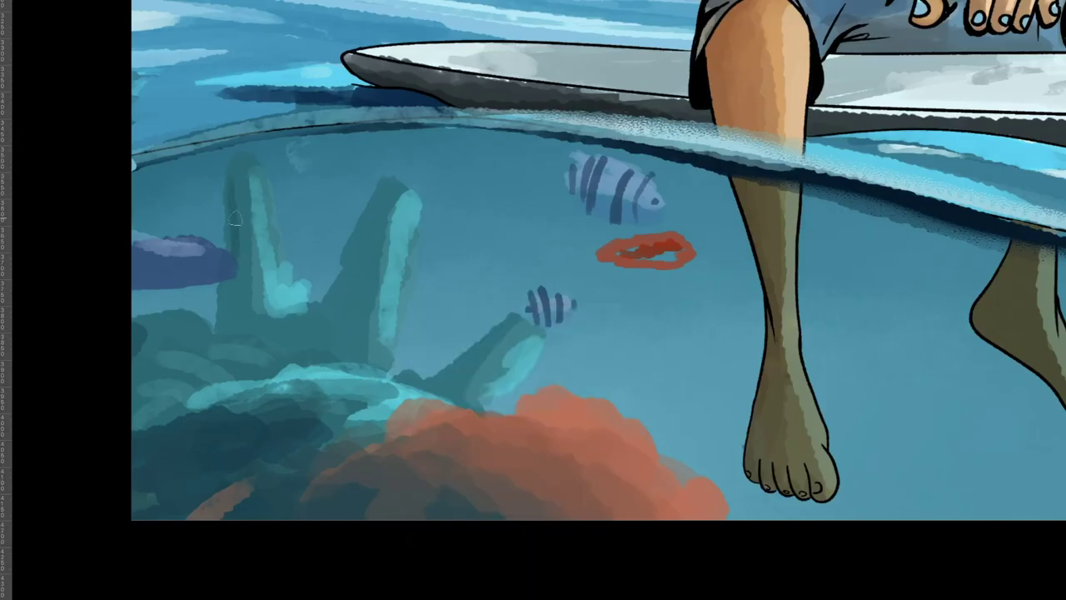
pyautogui.moveTo(229, 310)
pyautogui.mouseDown()
pyautogui.moveTo(248, 328)
pyautogui.moveTo(333, 292)
pyautogui.moveTo(392, 187)
pyautogui.moveTo(302, 353)
pyautogui.mouseUp()
pyautogui.moveTo(451, 375); pyautogui.dragTo(511, 335)
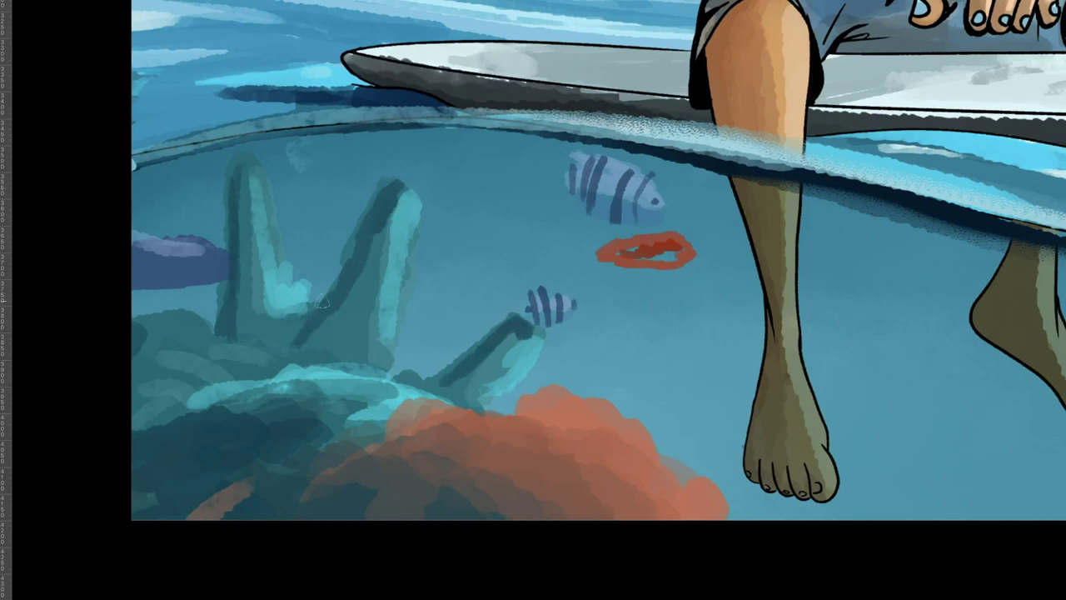
pyautogui.moveTo(360, 315); pyautogui.dragTo(375, 285)
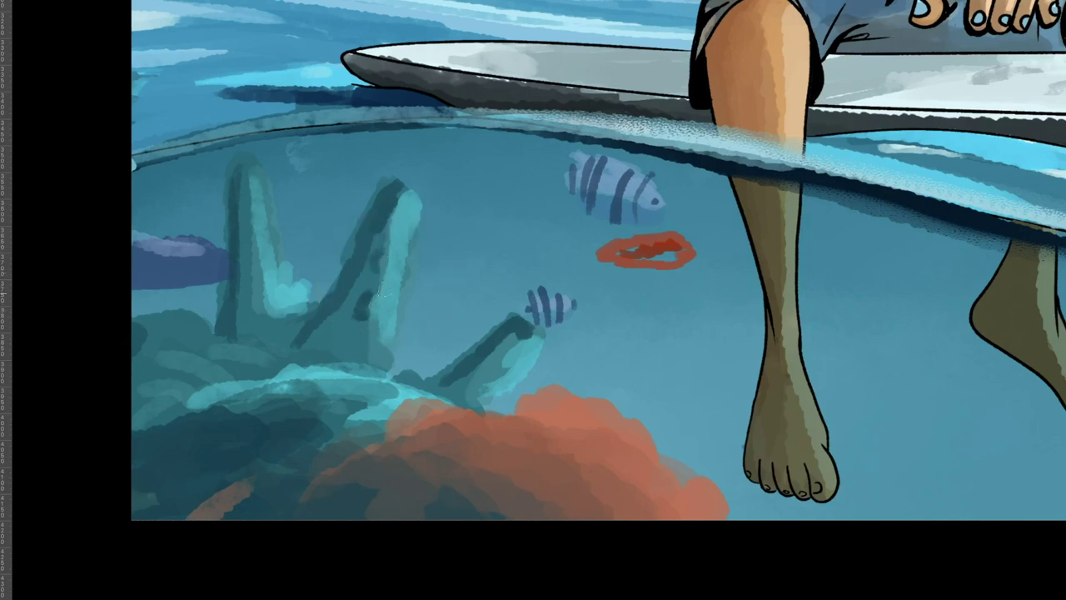
# - Dab lighter teal highlights onto the rock pillars' bases and sides
pyautogui.moveTo(340, 343); pyautogui.dragTo(342, 327)
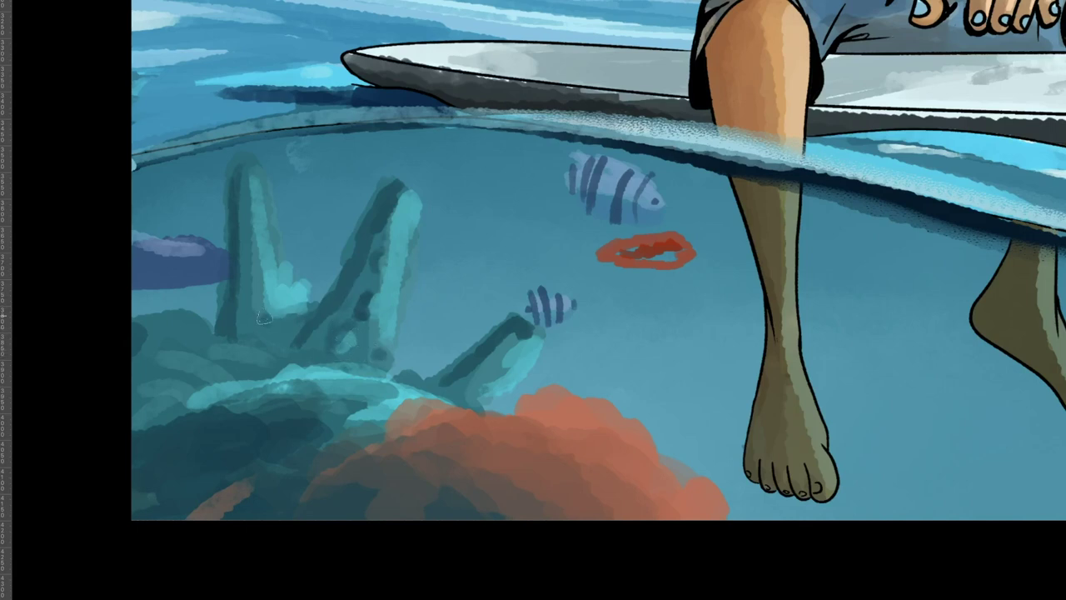
pyautogui.moveTo(277, 303); pyautogui.dragTo(291, 289)
pyautogui.moveTo(265, 324); pyautogui.dragTo(287, 326)
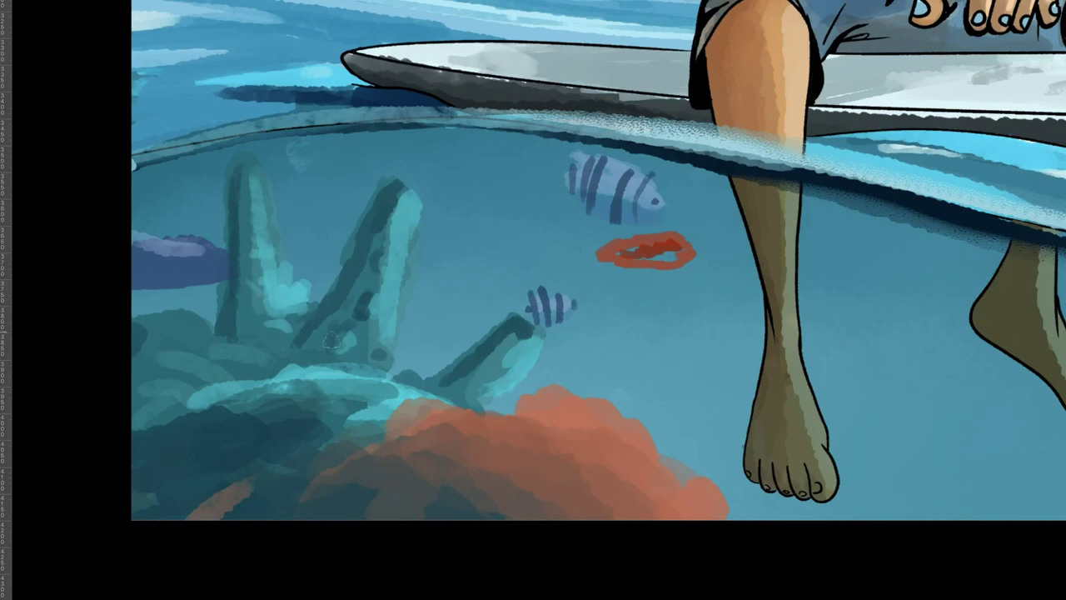
pyautogui.moveTo(359, 350); pyautogui.dragTo(360, 312)
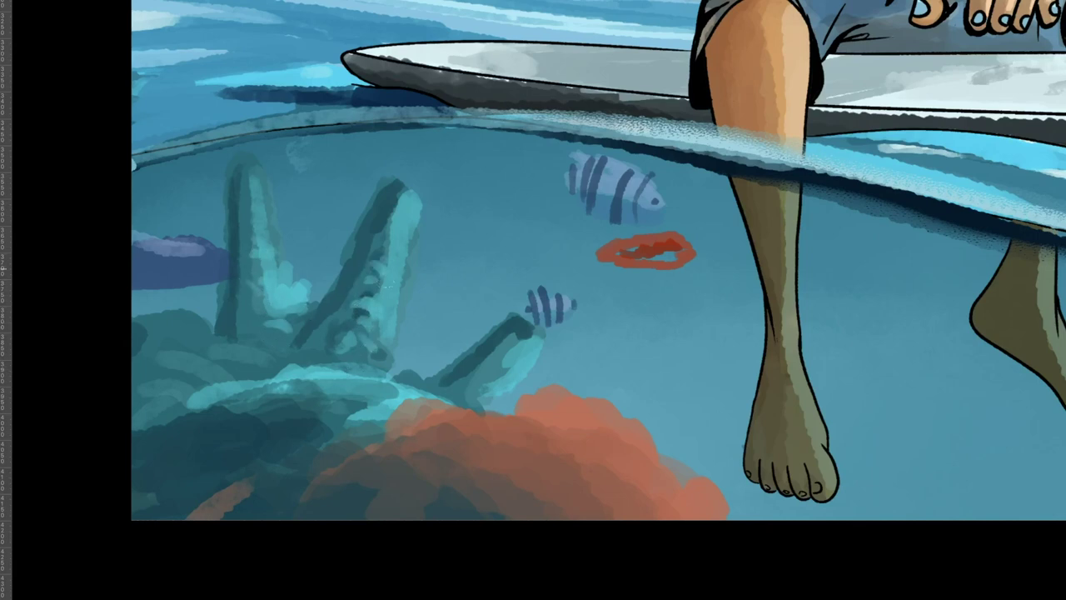
pyautogui.moveTo(452, 381); pyautogui.dragTo(477, 407)
# - Texture the lower-left rock with light teal strokes and sample a colour from the rock
pyautogui.moveTo(263, 453); pyautogui.dragTo(226, 454)
pyautogui.moveTo(282, 426); pyautogui.dragTo(332, 427)
pyautogui.moveTo(177, 454)
pyautogui.mouseDown()
pyautogui.moveTo(227, 474)
pyautogui.moveTo(254, 472)
pyautogui.moveTo(291, 425)
pyautogui.moveTo(303, 437)
pyautogui.moveTo(177, 450)
pyautogui.mouseUp()
pyautogui.moveTo(243, 421)
pyautogui.mouseDown()
pyautogui.moveTo(146, 458)
pyautogui.moveTo(153, 476)
pyautogui.moveTo(195, 498)
pyautogui.moveTo(292, 473)
pyautogui.mouseUp()
pyautogui.moveTo(153, 475)
pyautogui.mouseDown()
pyautogui.moveTo(197, 455)
pyautogui.moveTo(264, 454)
pyautogui.mouseUp()
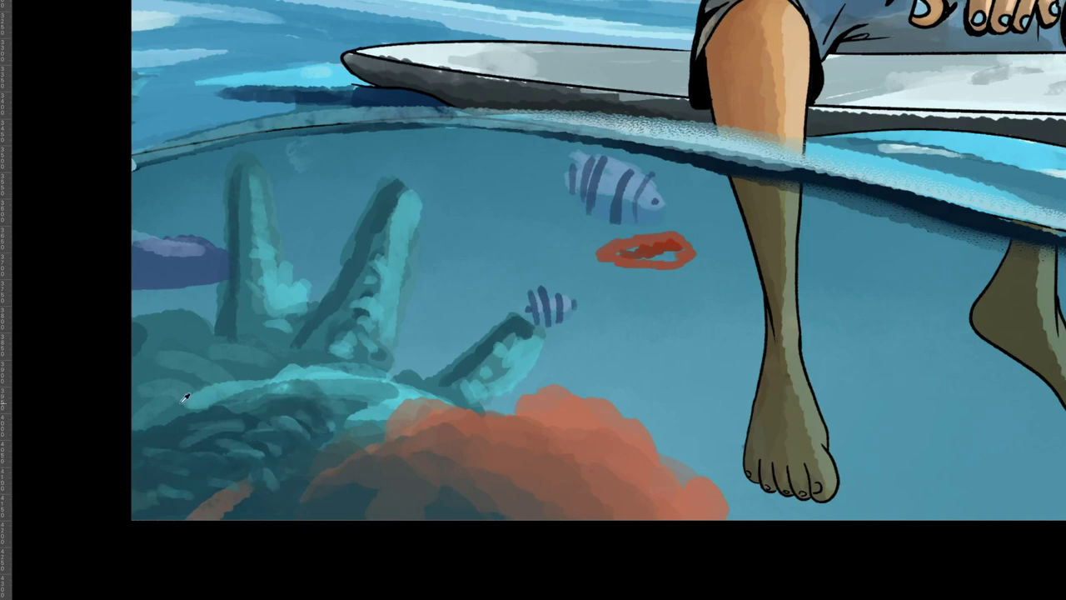
pyautogui.keyDown('alt'); pyautogui.click(237, 385); pyautogui.keyUp('alt')
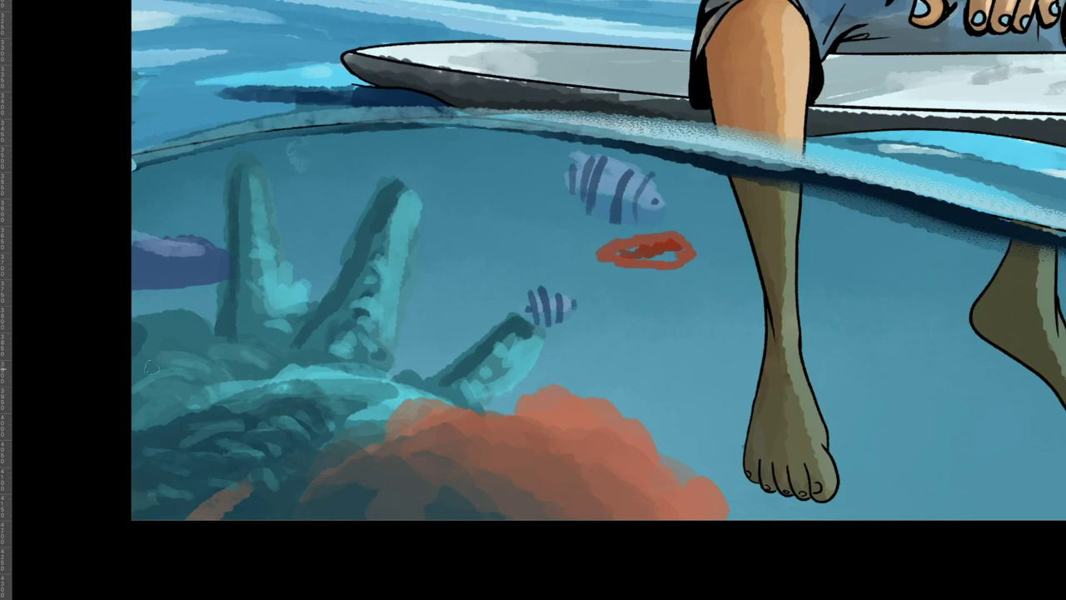
pyautogui.scroll(-3, 311, 400)
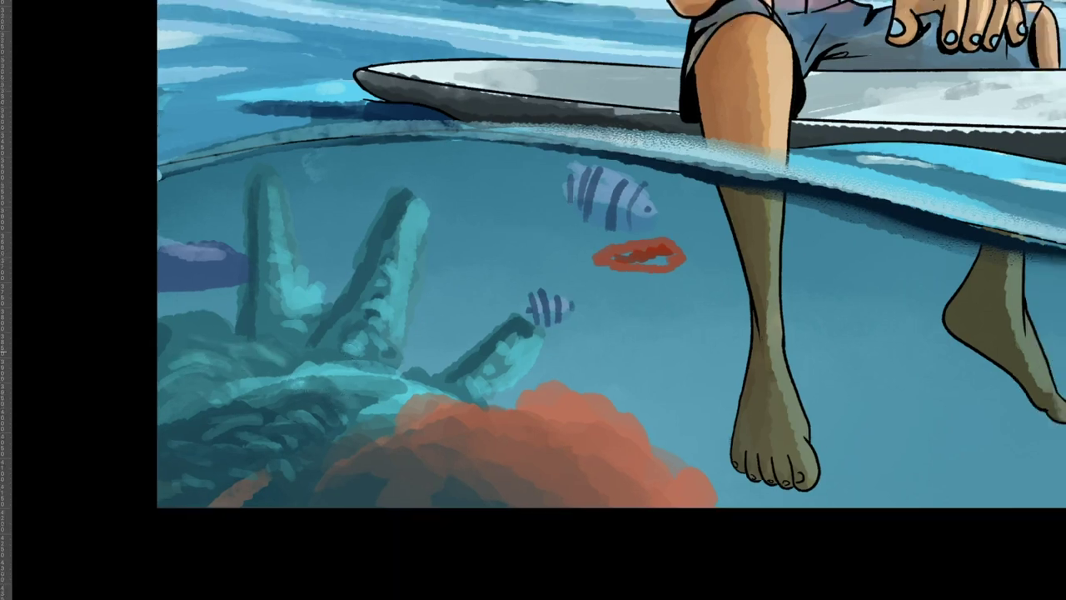
pyautogui.scroll(-4, 321, 366)
pyautogui.scroll(-2, 334, 330)
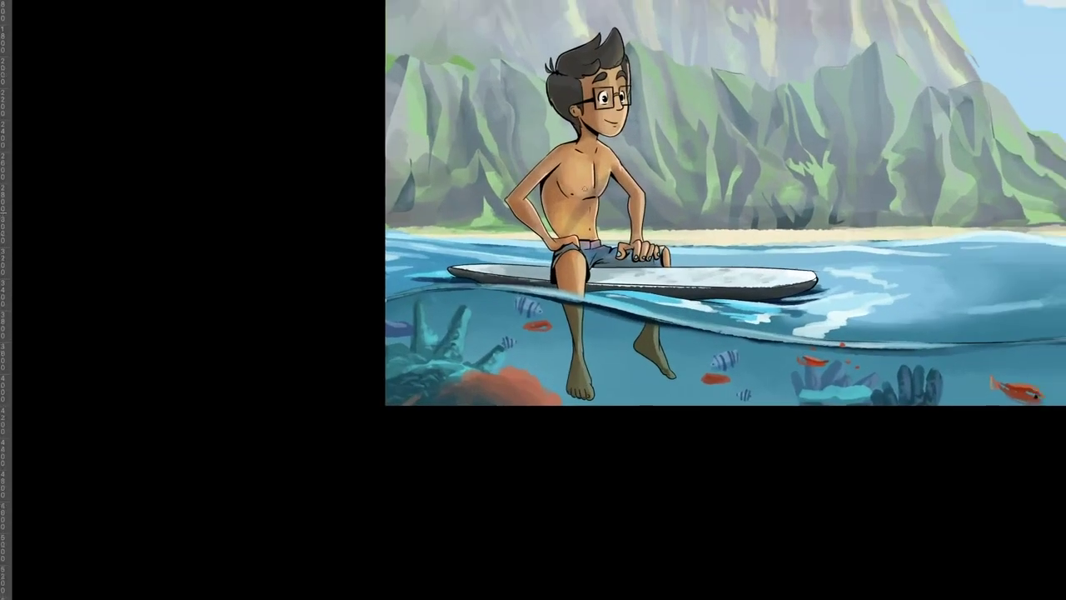